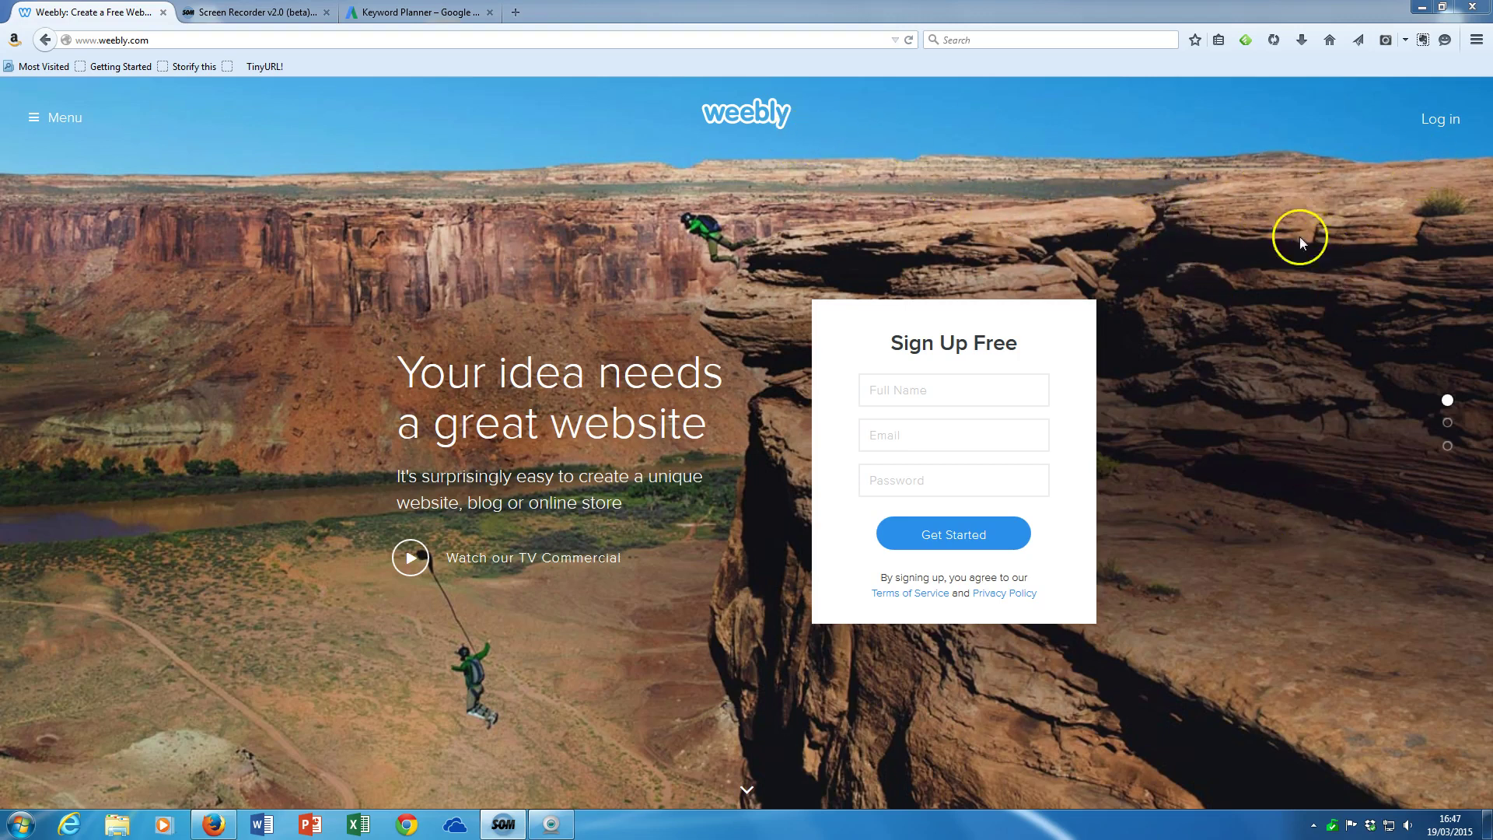
Log in to the Weebly account using the saved username and password.
{"action": "left_click", "coordinate": [1441, 124]}
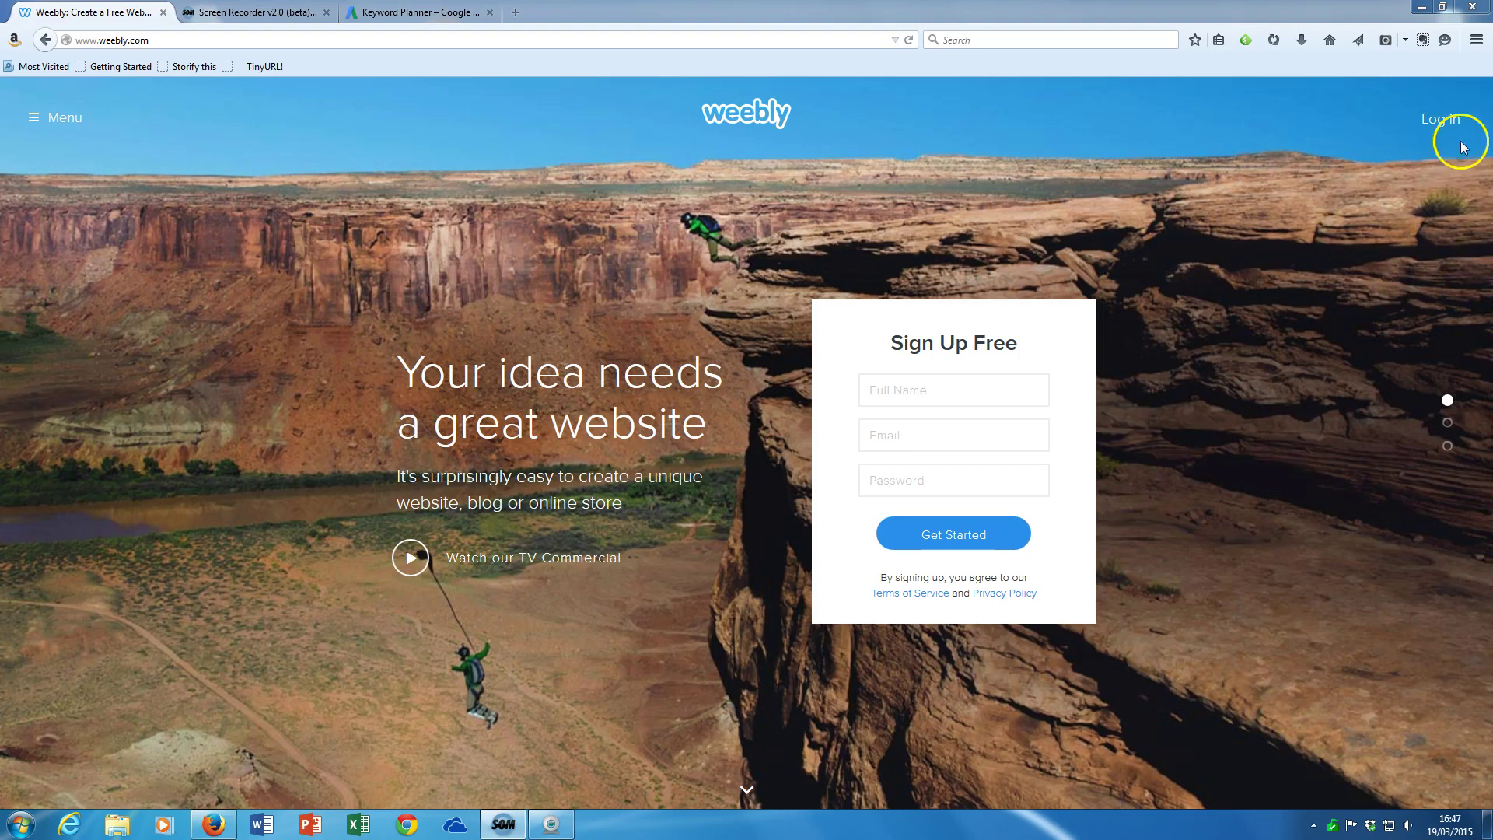
{"action": "left_click", "coordinate": [1439, 129]}
{"action": "left_click", "coordinate": [1439, 123]}
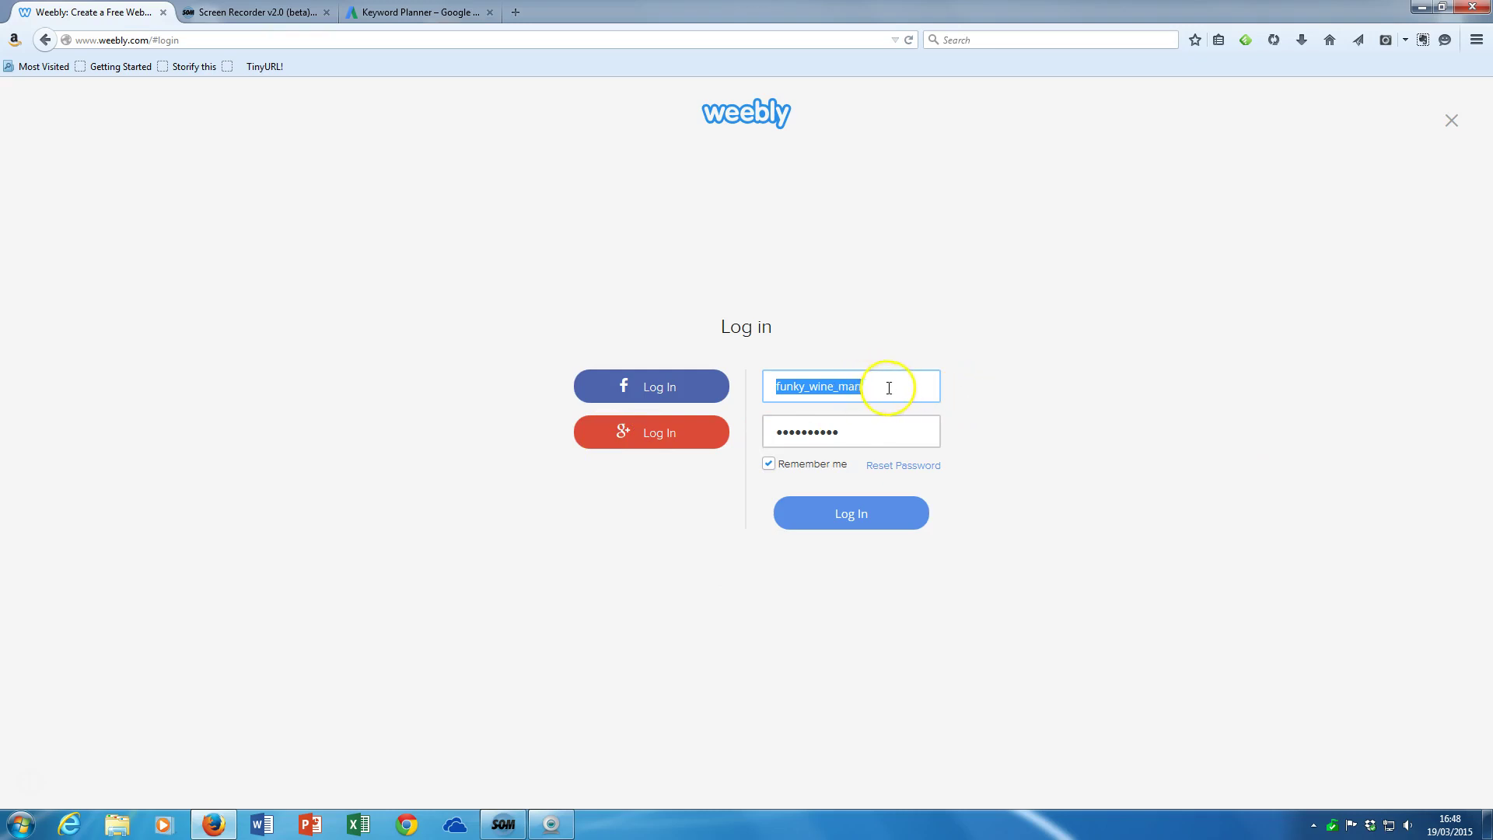
{"action": "left_click", "coordinate": [853, 516]}
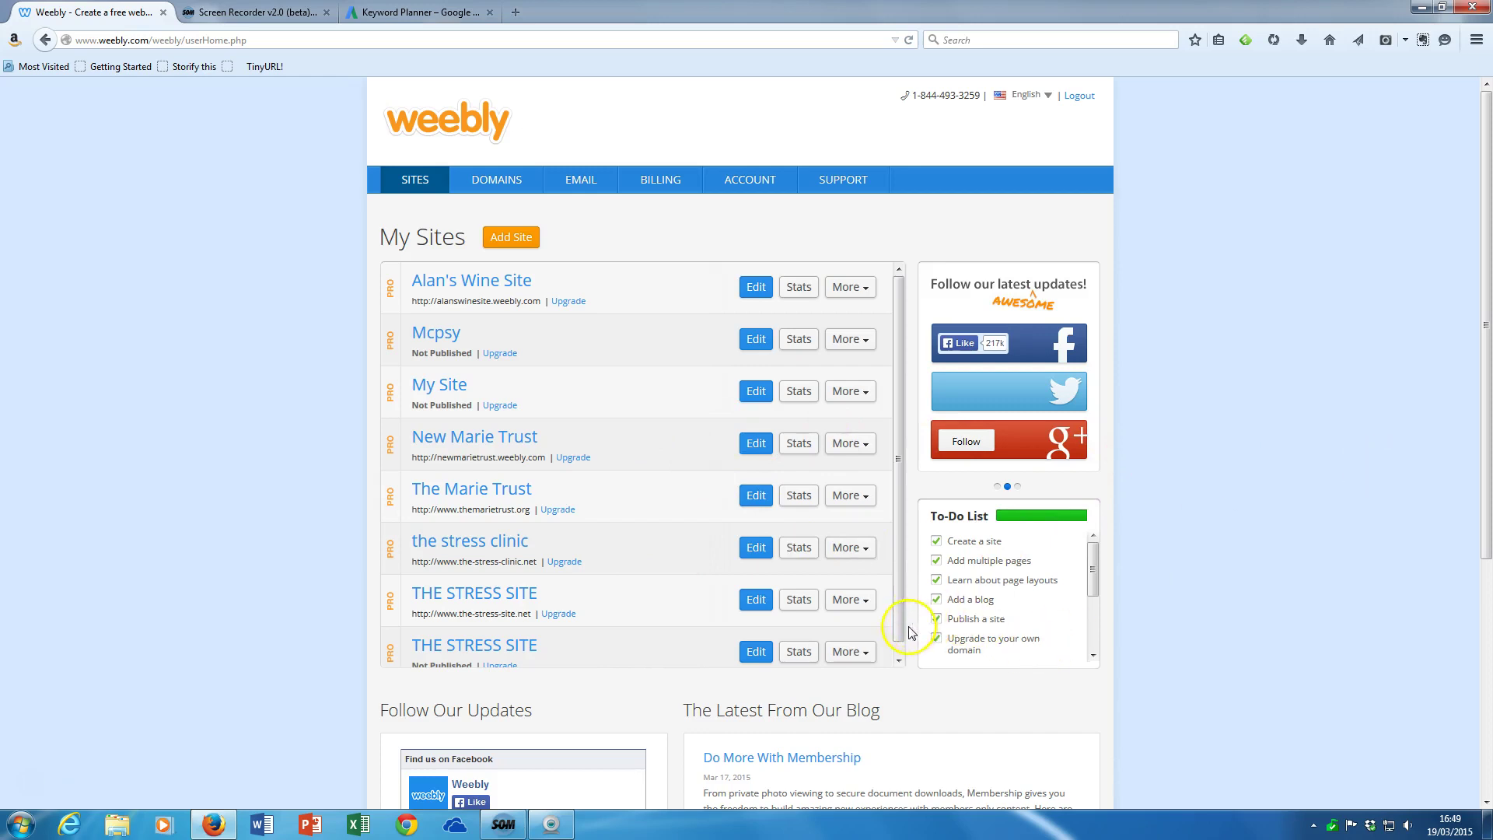
Examine the My Sites dashboard, including the full site list, the account sections, and the updates and blog areas further down the page.
{"action": "left_click_drag", "start_coordinate": [897, 636], "coordinate": [900, 651]}
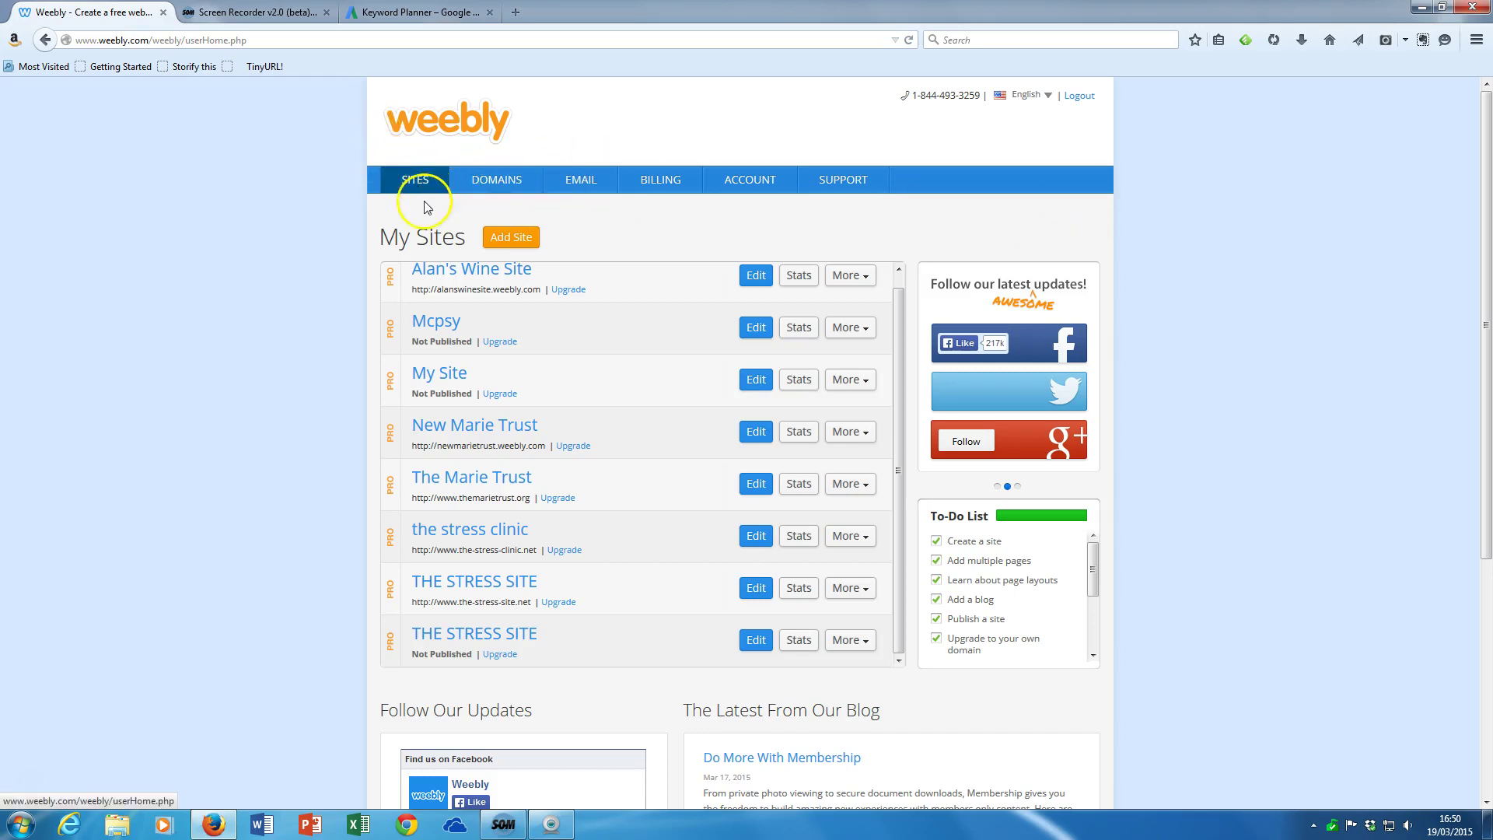
{"action": "left_click", "coordinate": [498, 183]}
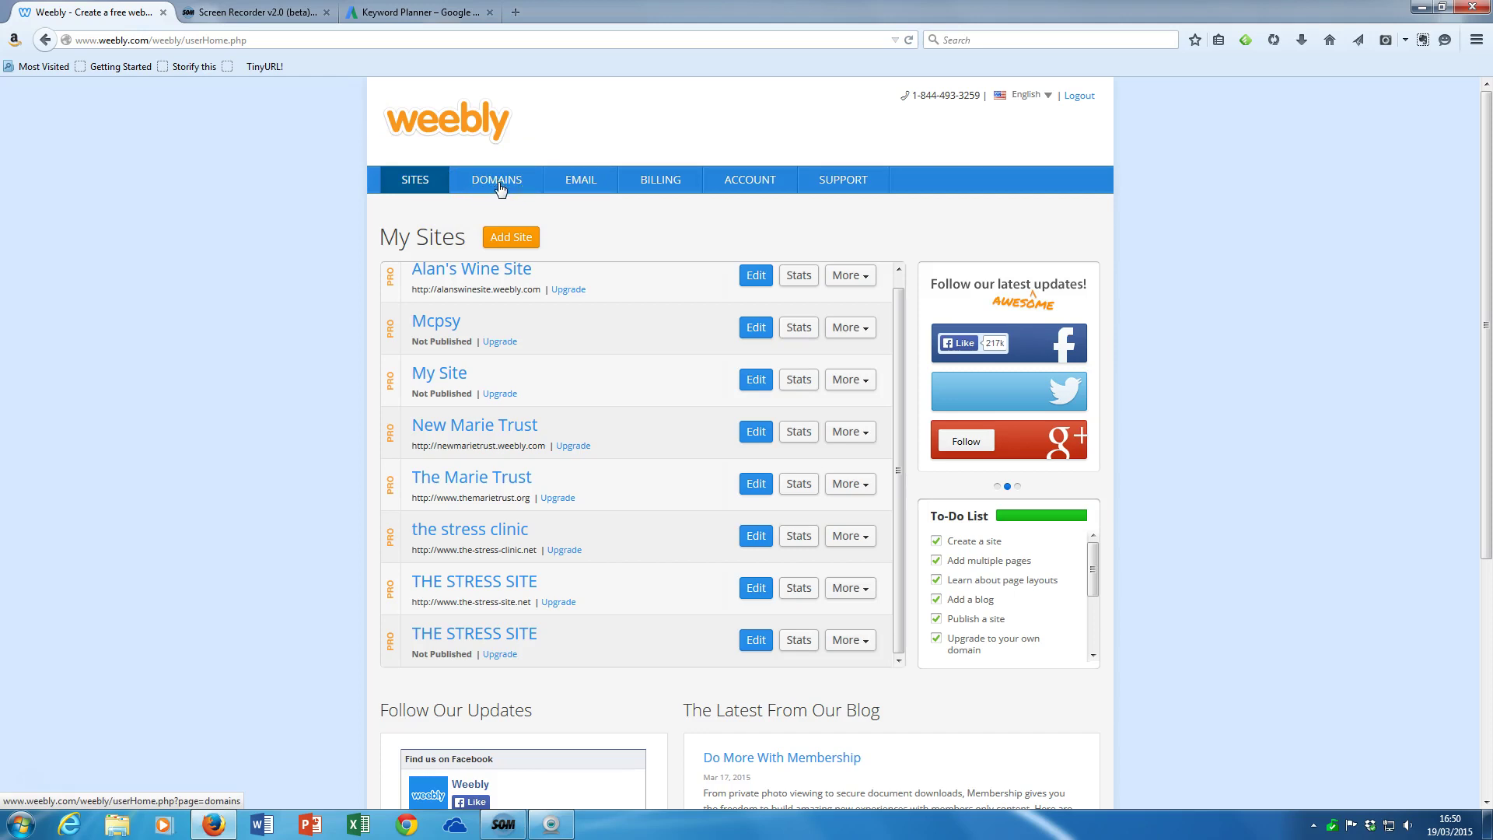
{"action": "left_click", "coordinate": [607, 233]}
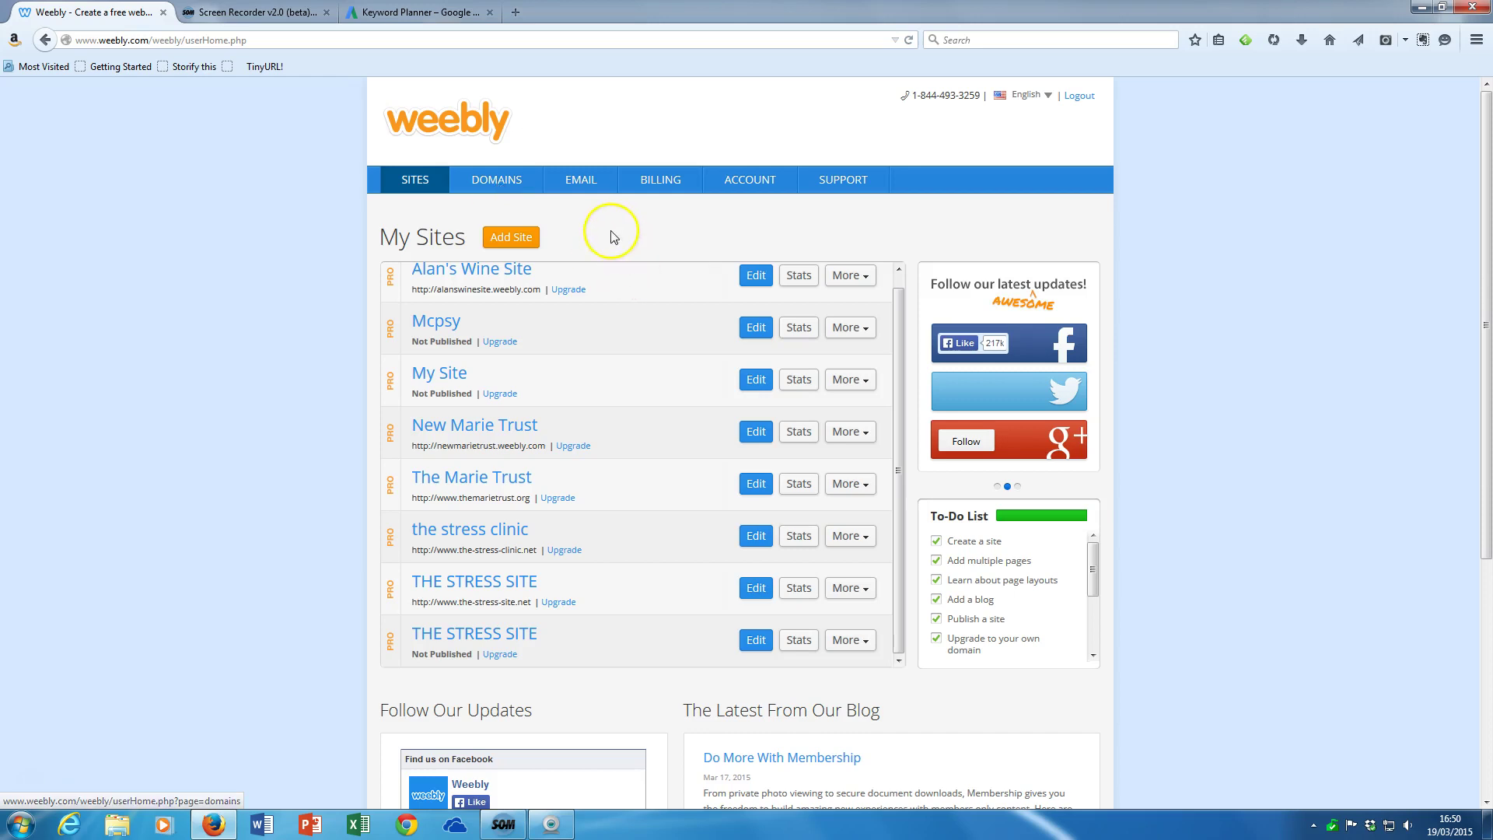
{"action": "left_click", "coordinate": [582, 185]}
{"action": "left_click", "coordinate": [580, 183]}
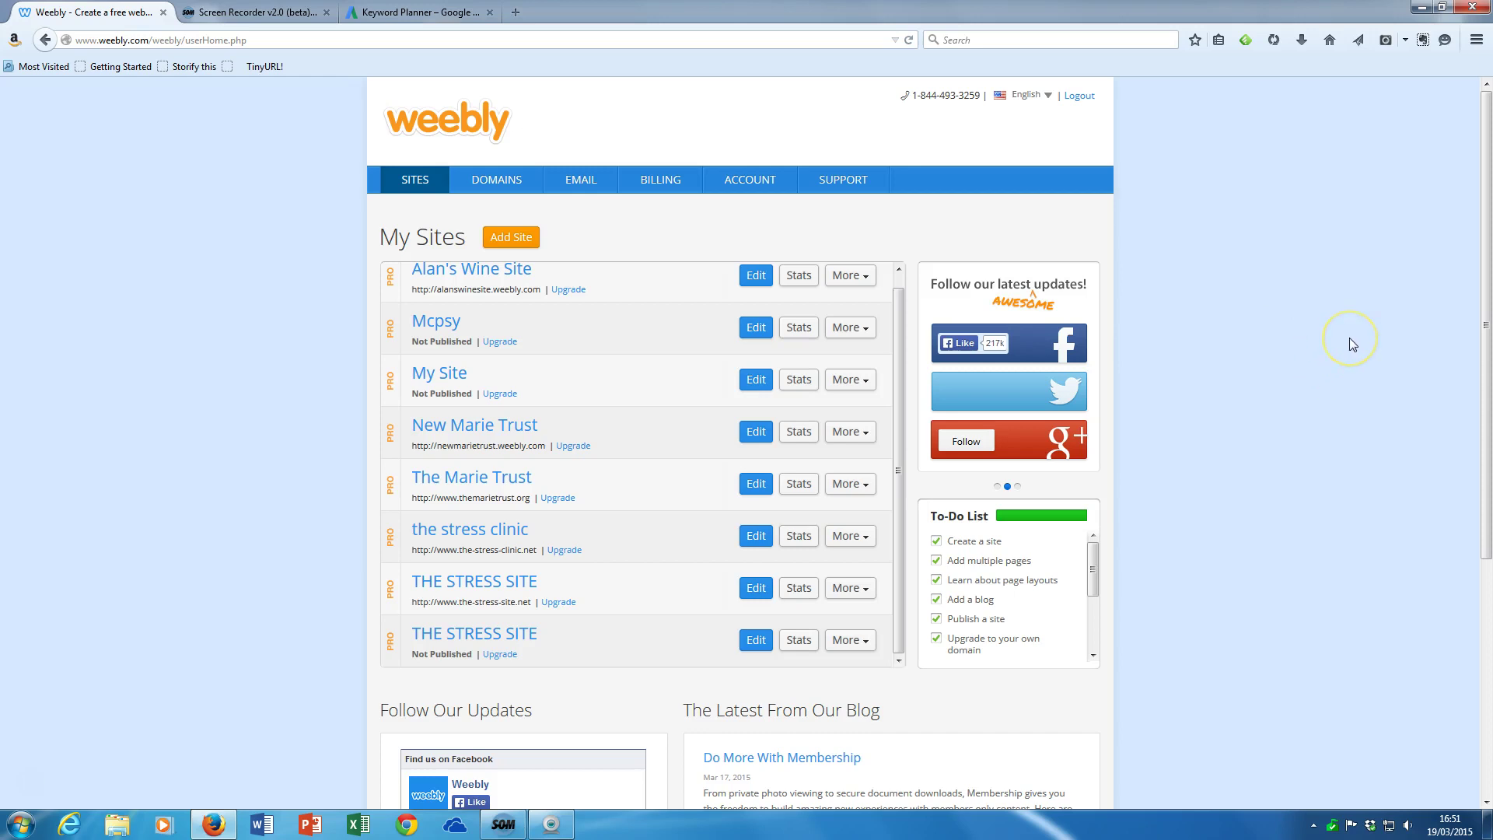
{"action": "scroll", "coordinate": [1349, 338], "scroll_direction": "down", "scroll_amount": 5}
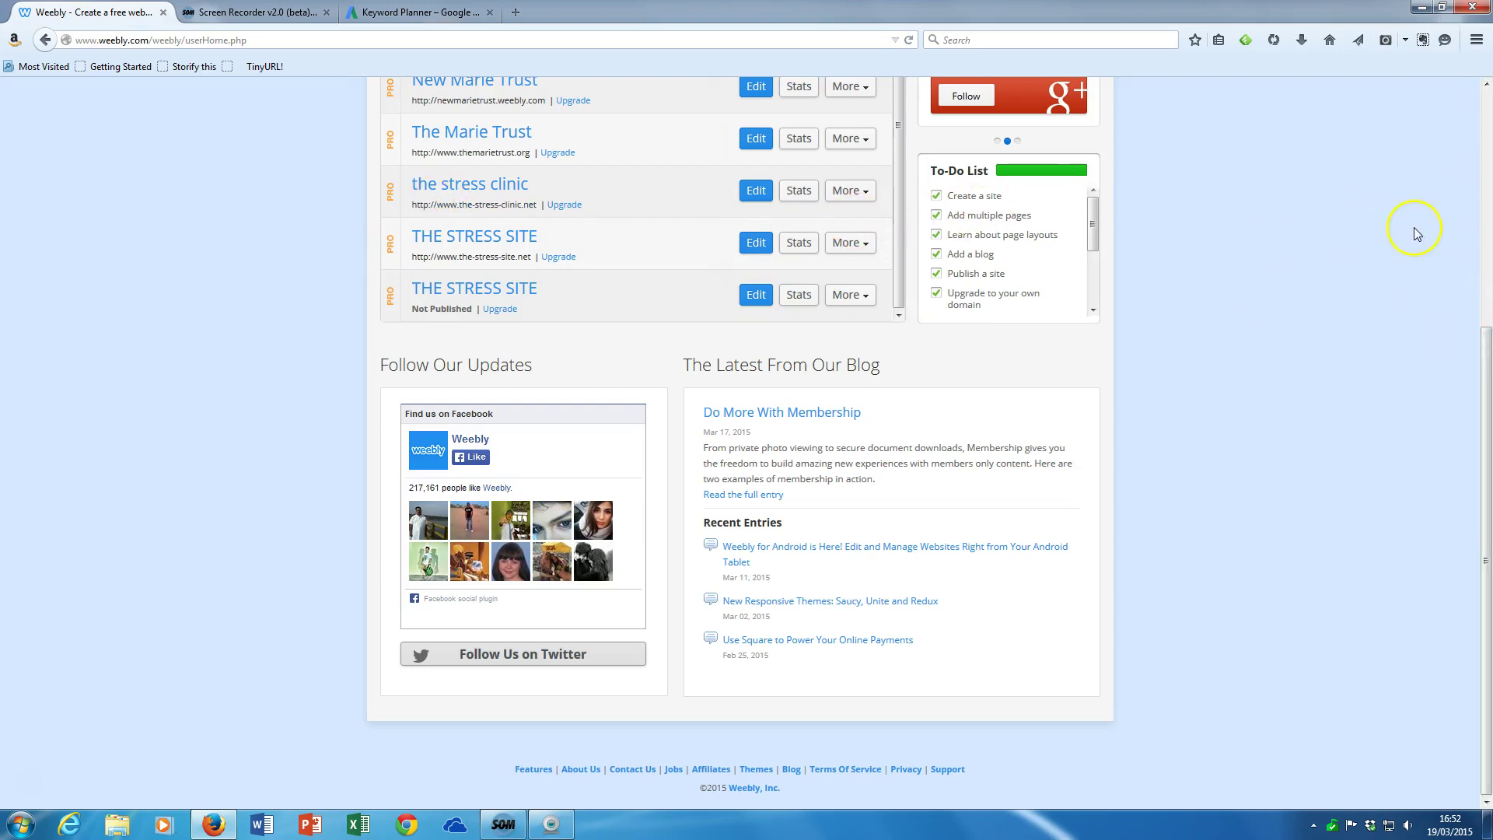
{"action": "scroll", "coordinate": [1411, 222], "scroll_direction": "up", "scroll_amount": 5}
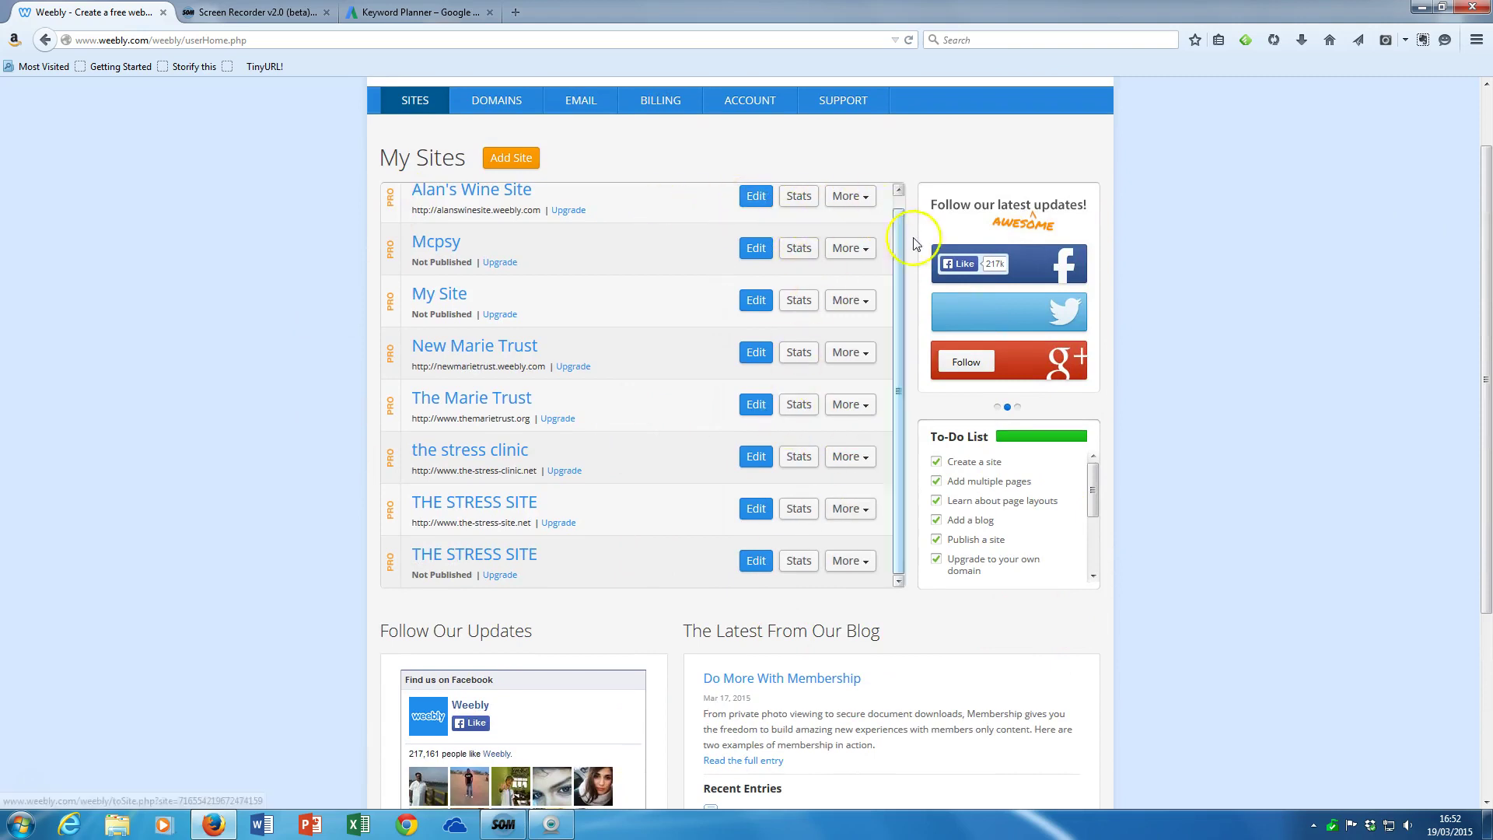
{"action": "left_click_drag", "start_coordinate": [899, 231], "coordinate": [898, 220]}
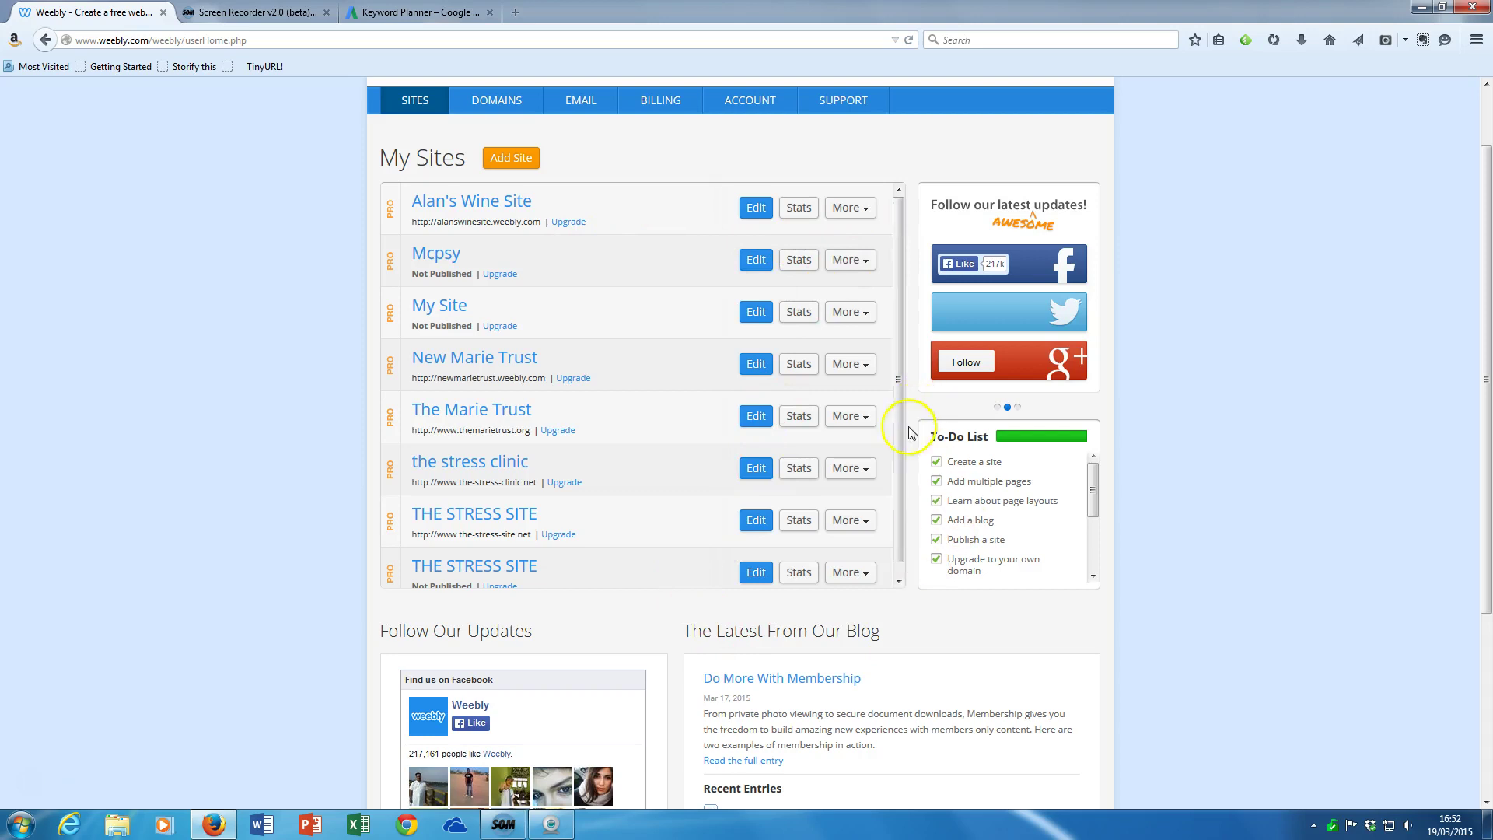
{"action": "left_click_drag", "start_coordinate": [900, 460], "coordinate": [909, 531]}
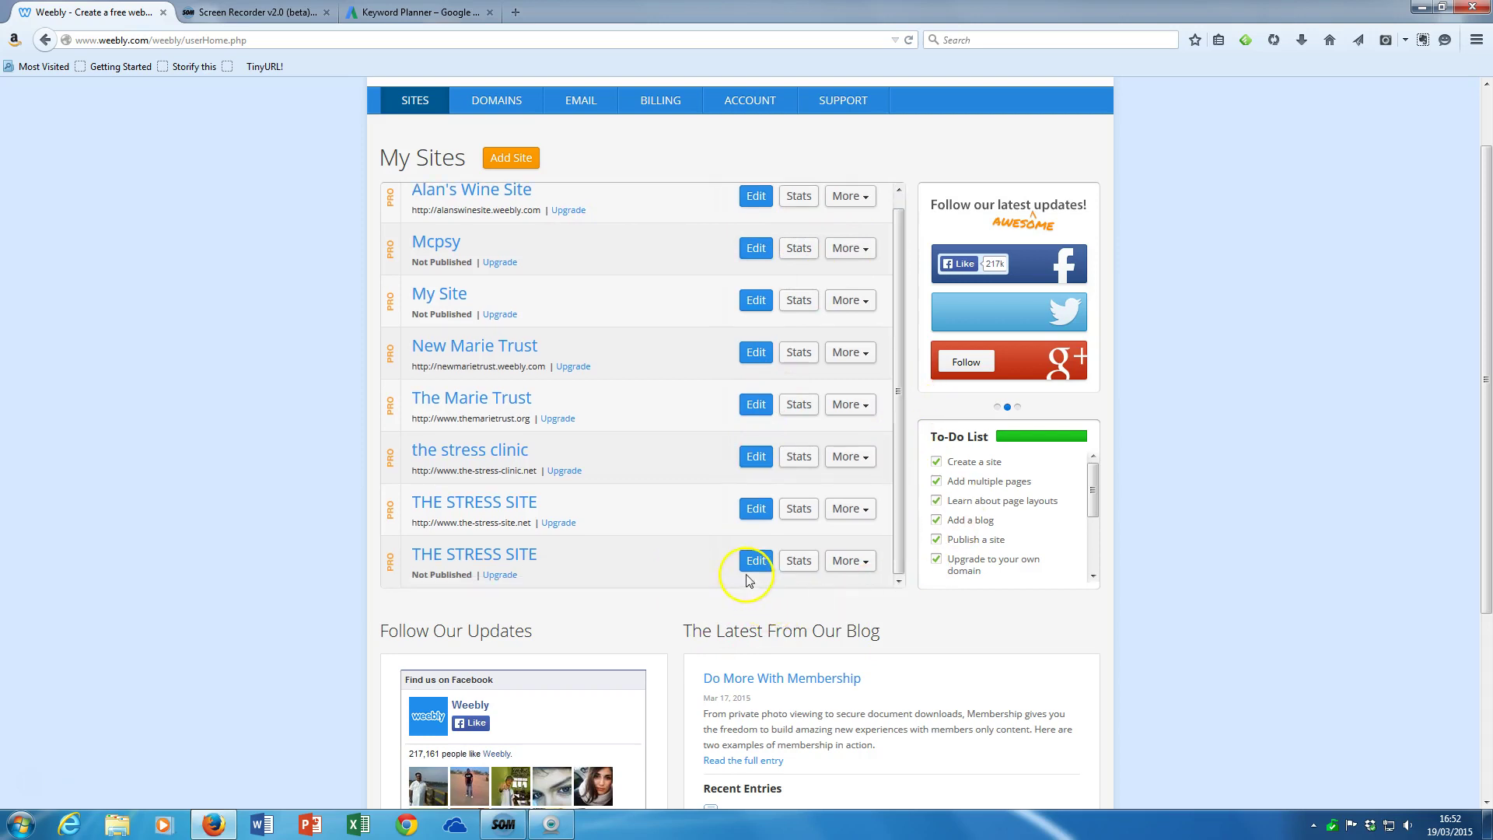
{"action": "left_click", "coordinate": [898, 581]}
{"action": "left_click", "coordinate": [762, 510]}
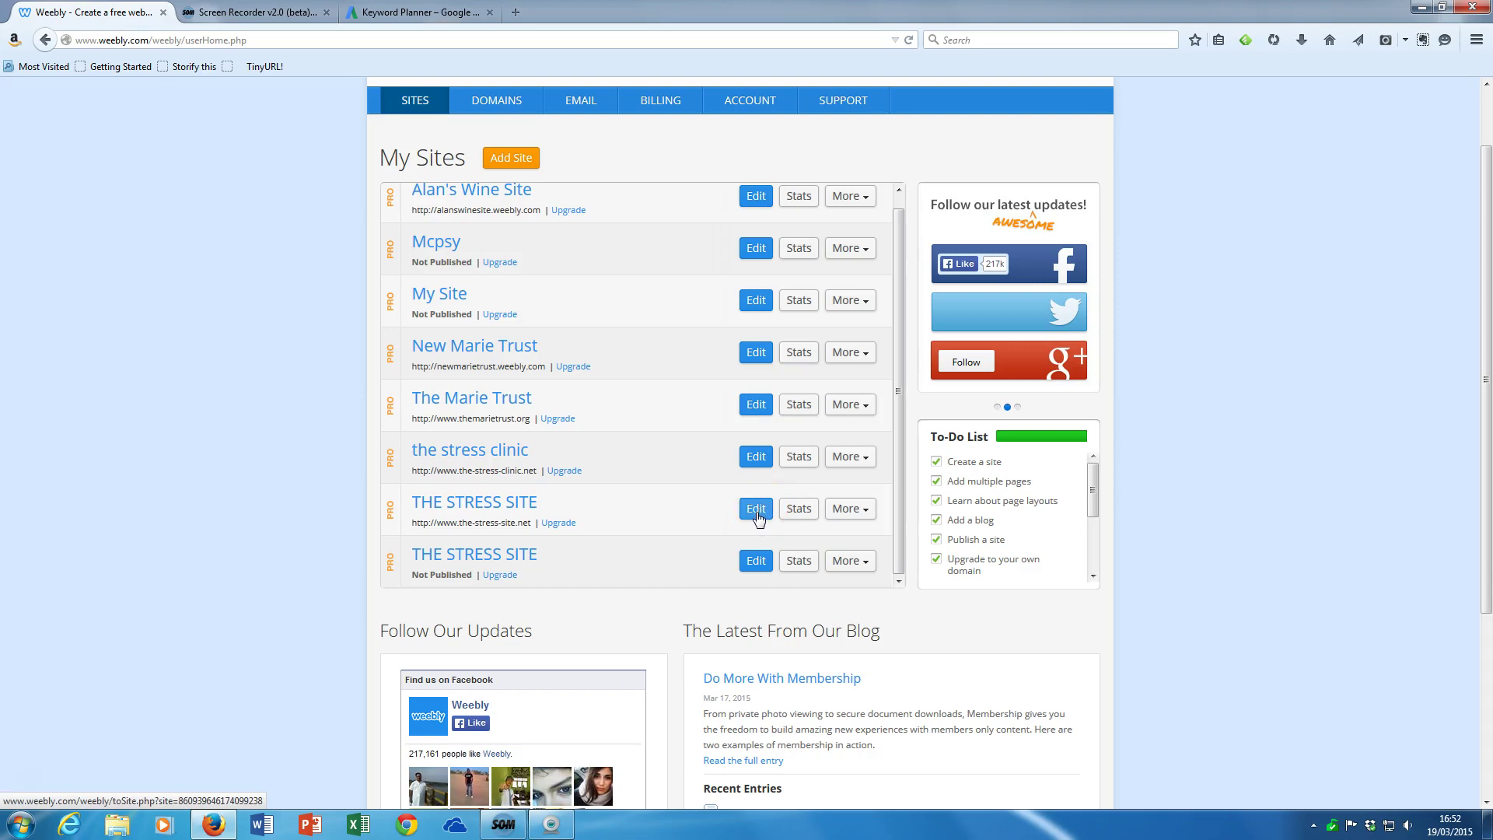
{"action": "left_click", "coordinate": [759, 517]}
{"action": "left_click", "coordinate": [757, 513]}
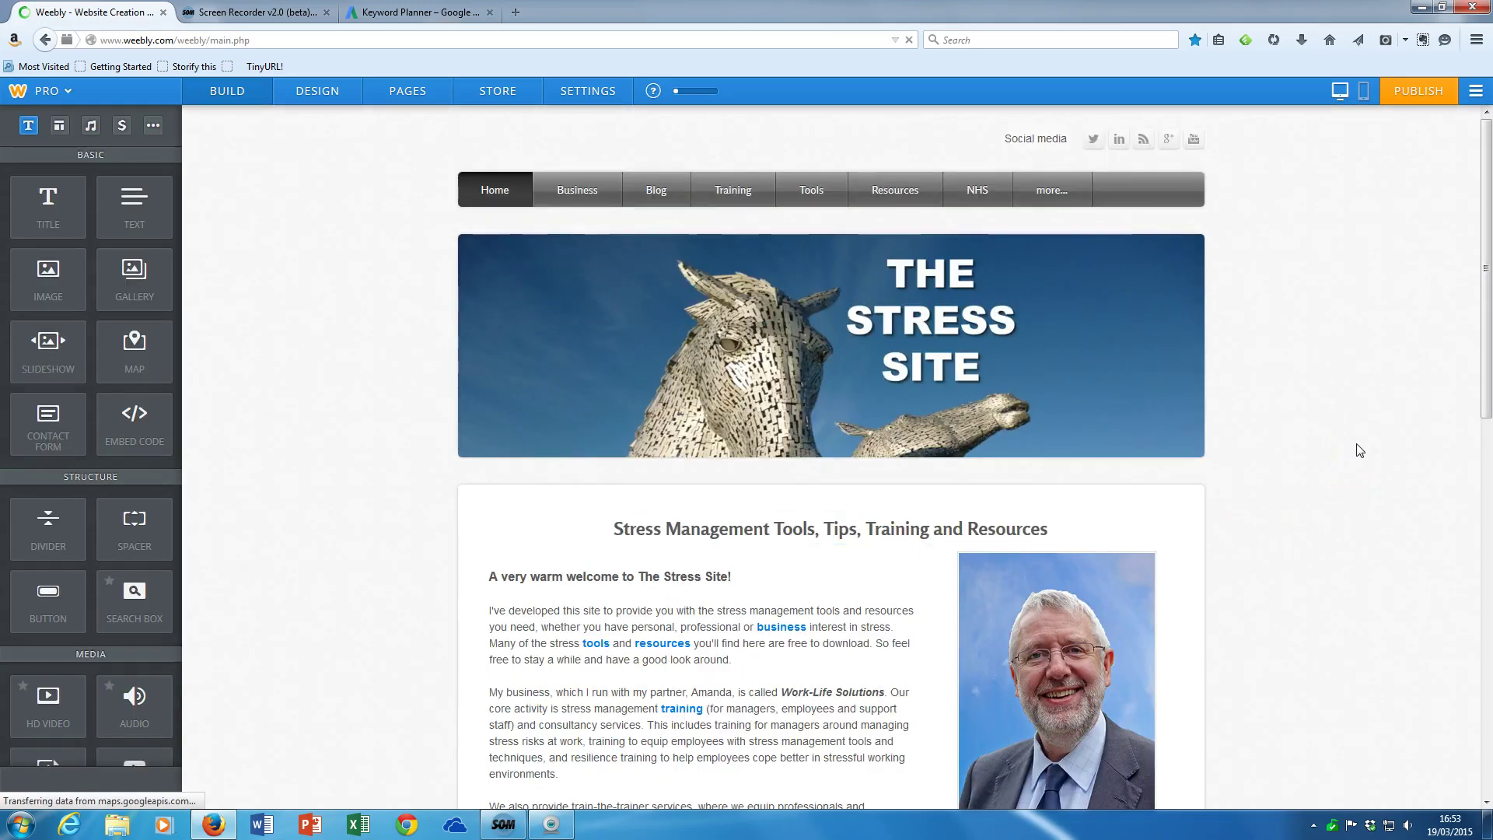
{"action": "left_click", "coordinate": [1351, 424]}
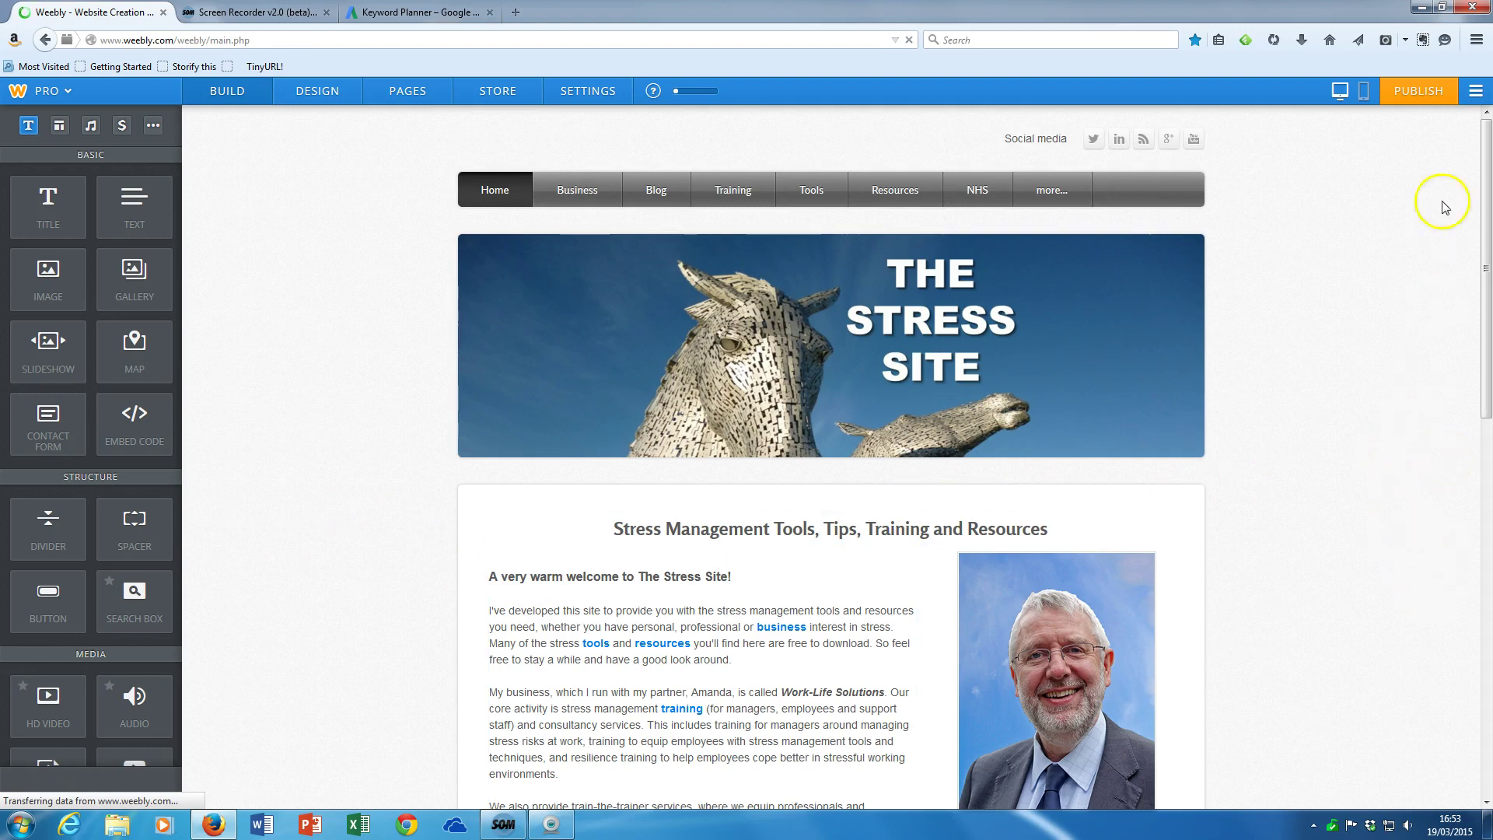
Leave the site editor and return to the My Sites list.
{"action": "left_click", "coordinate": [1479, 97]}
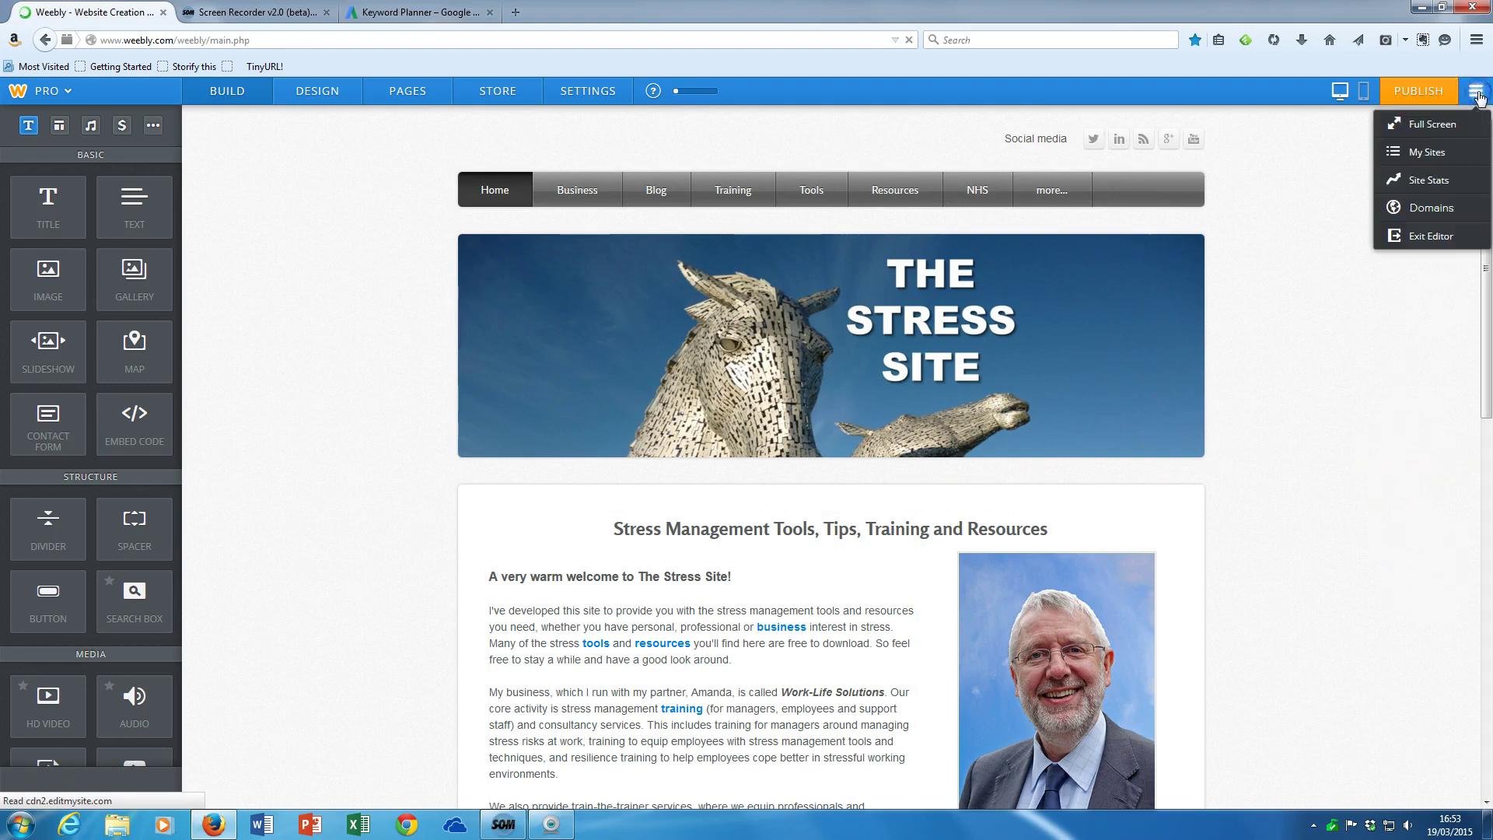
{"action": "left_click", "coordinate": [1434, 162]}
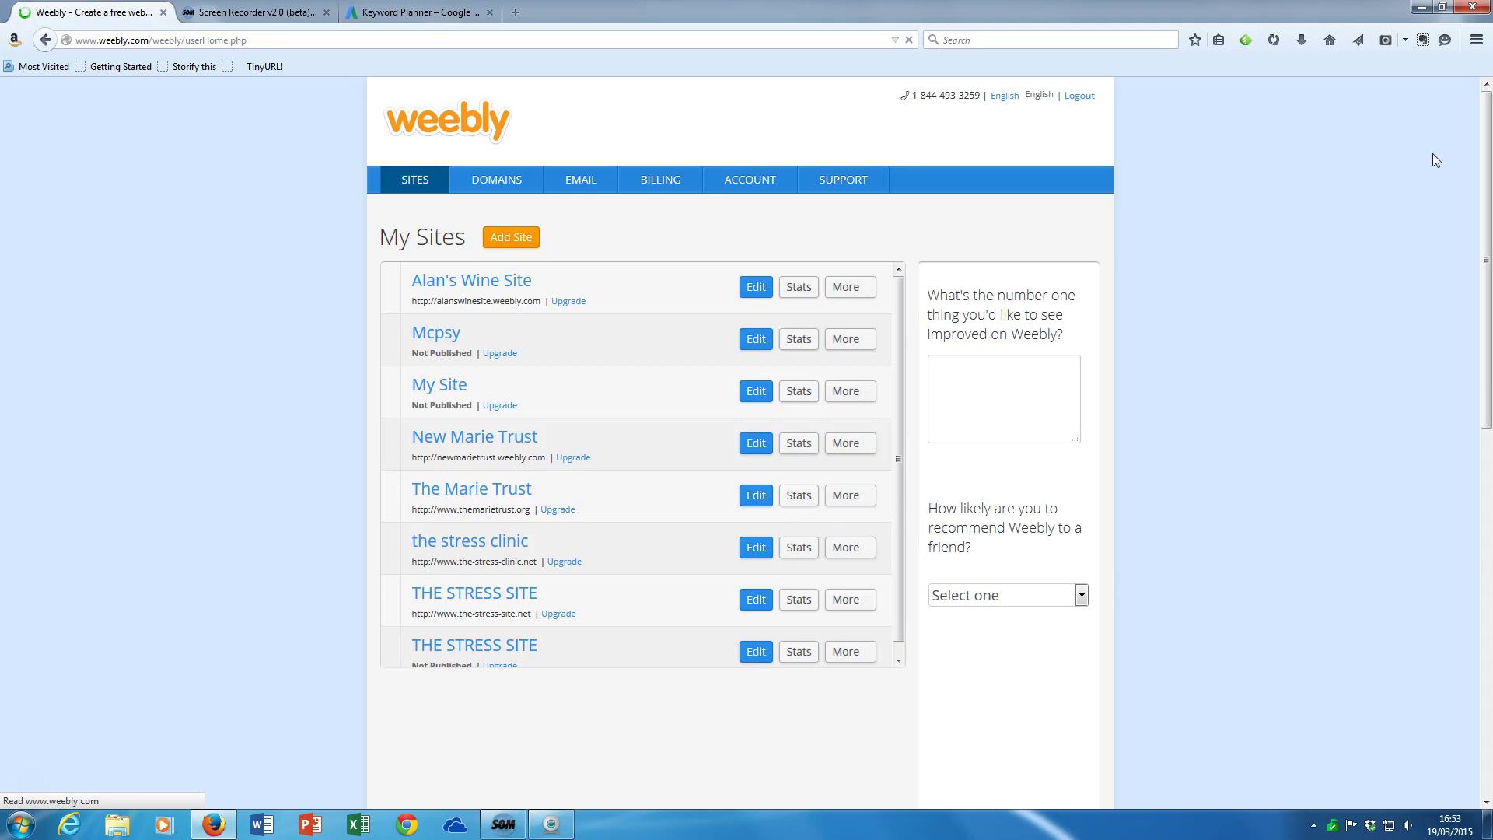
{"action": "left_click", "coordinate": [1489, 424]}
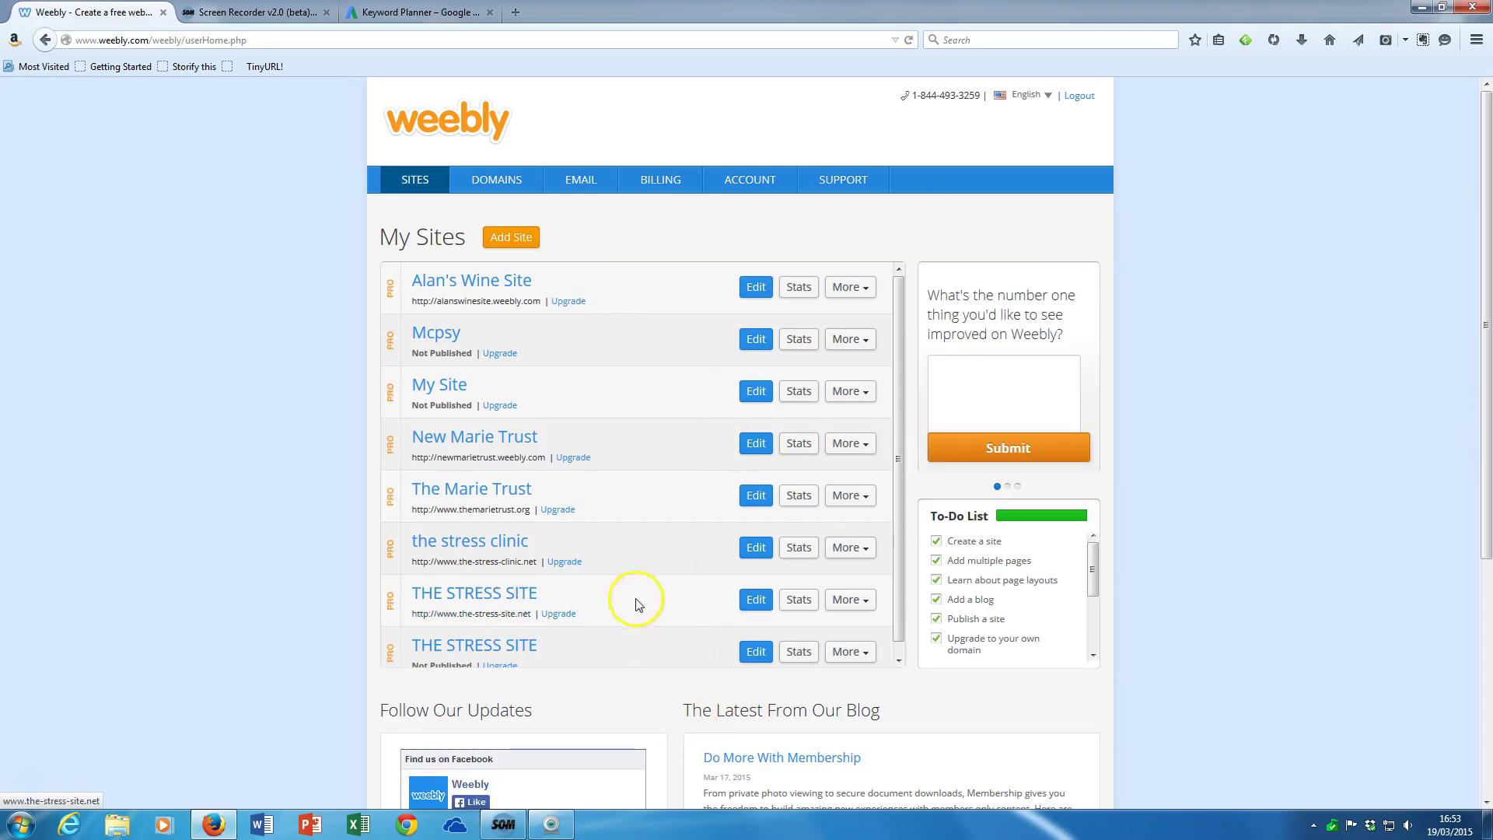
{"action": "left_click", "coordinate": [799, 600]}
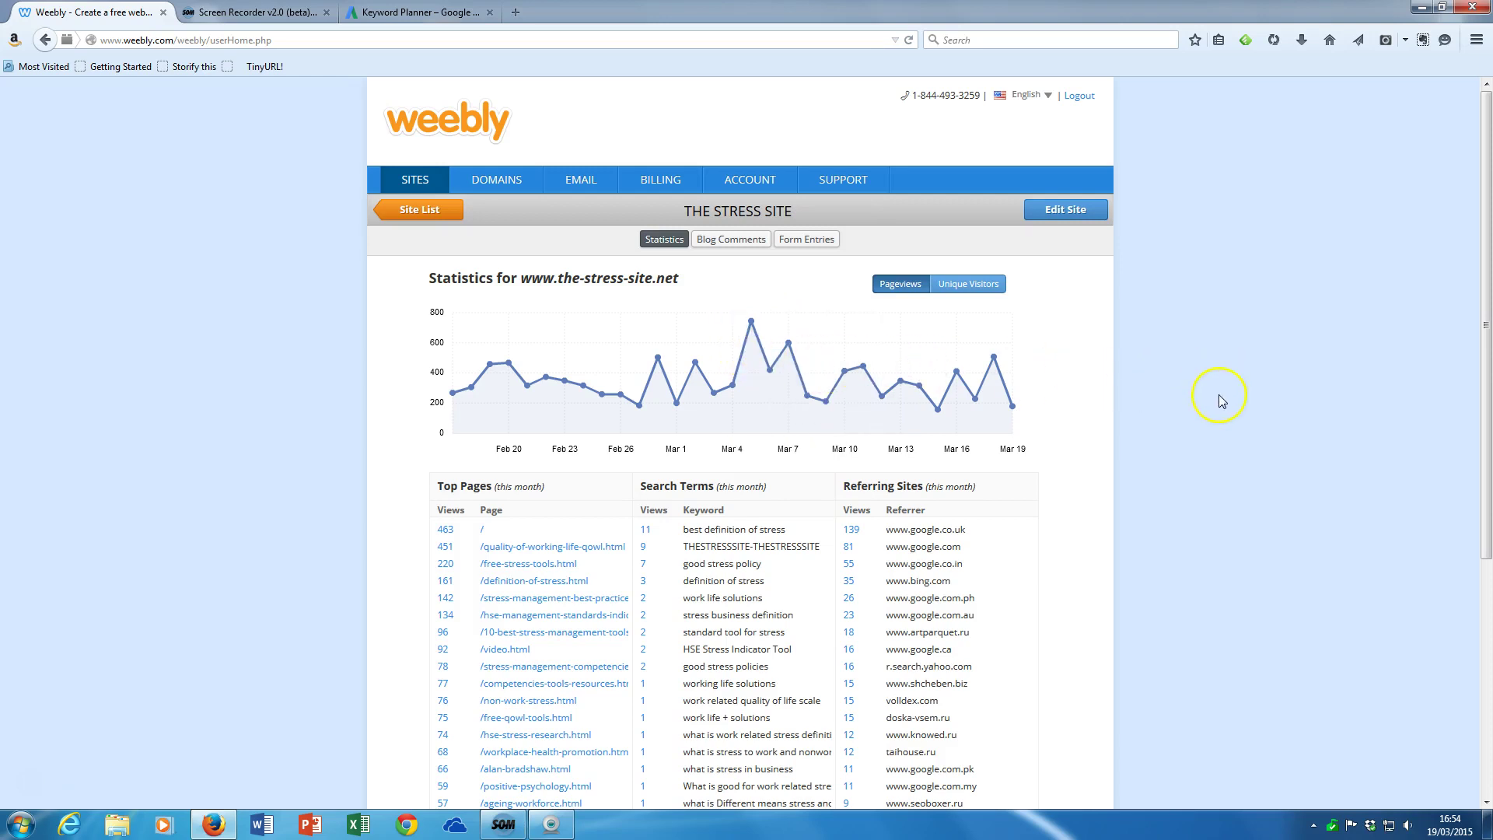
{"action": "scroll", "coordinate": [1220, 390], "scroll_direction": "down", "scroll_amount": 2}
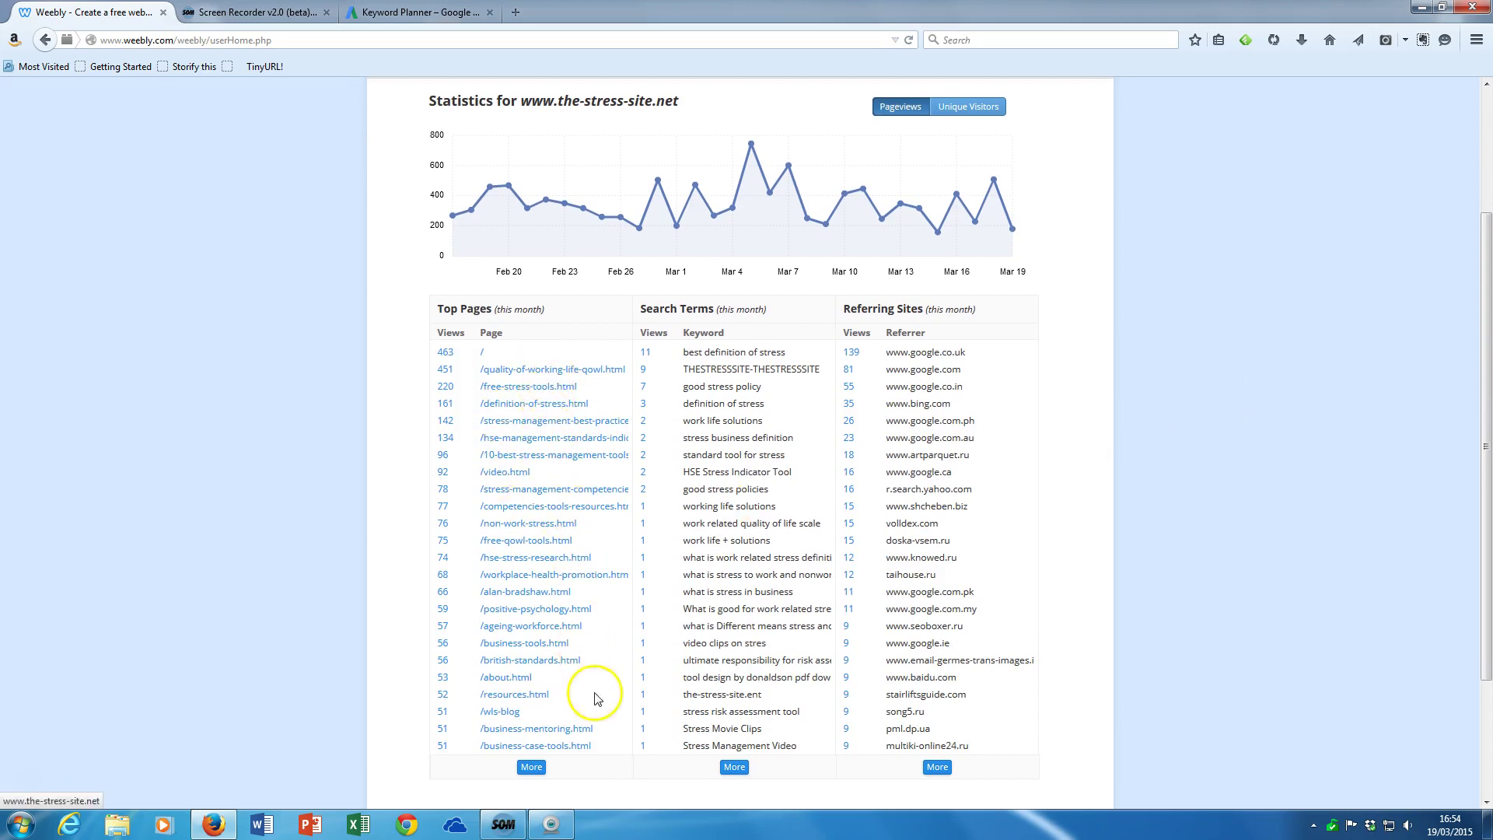
{"action": "left_click", "coordinate": [544, 389]}
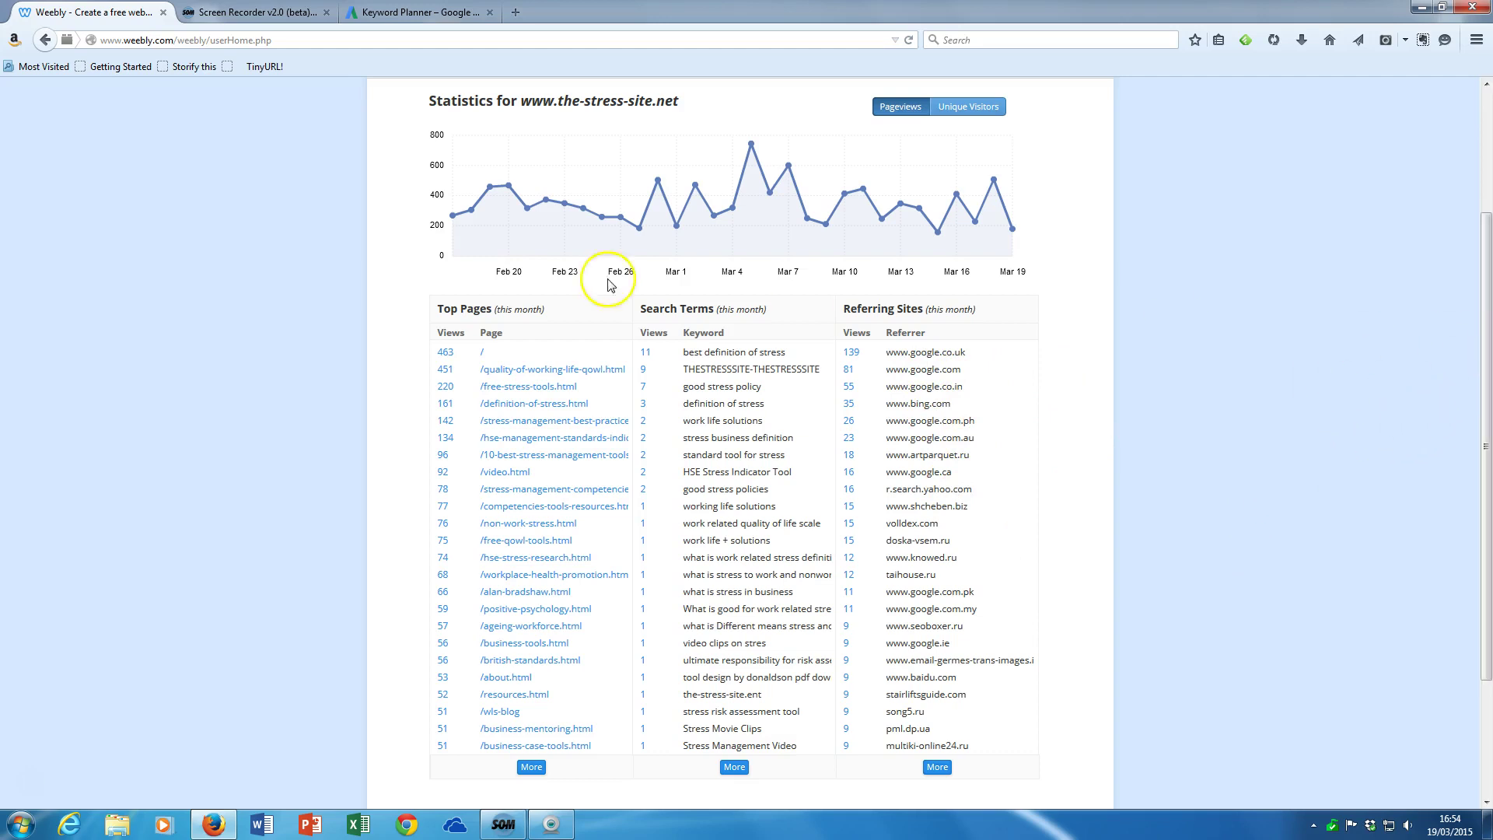
Leave the statistics page and go back to the My Sites overview.
{"action": "left_click", "coordinate": [45, 44]}
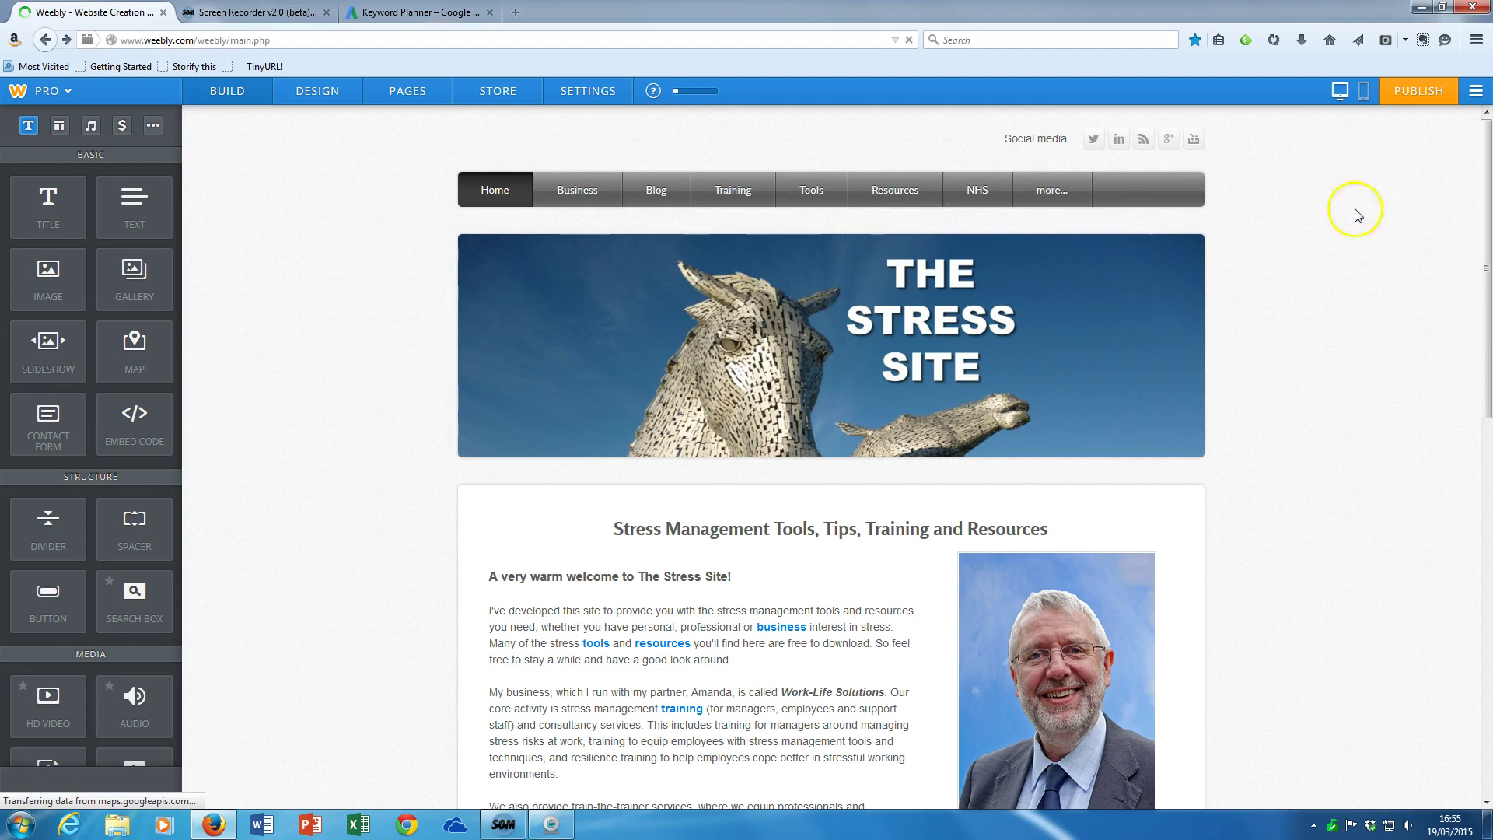
{"action": "left_click", "coordinate": [1474, 93]}
{"action": "left_click", "coordinate": [1427, 155]}
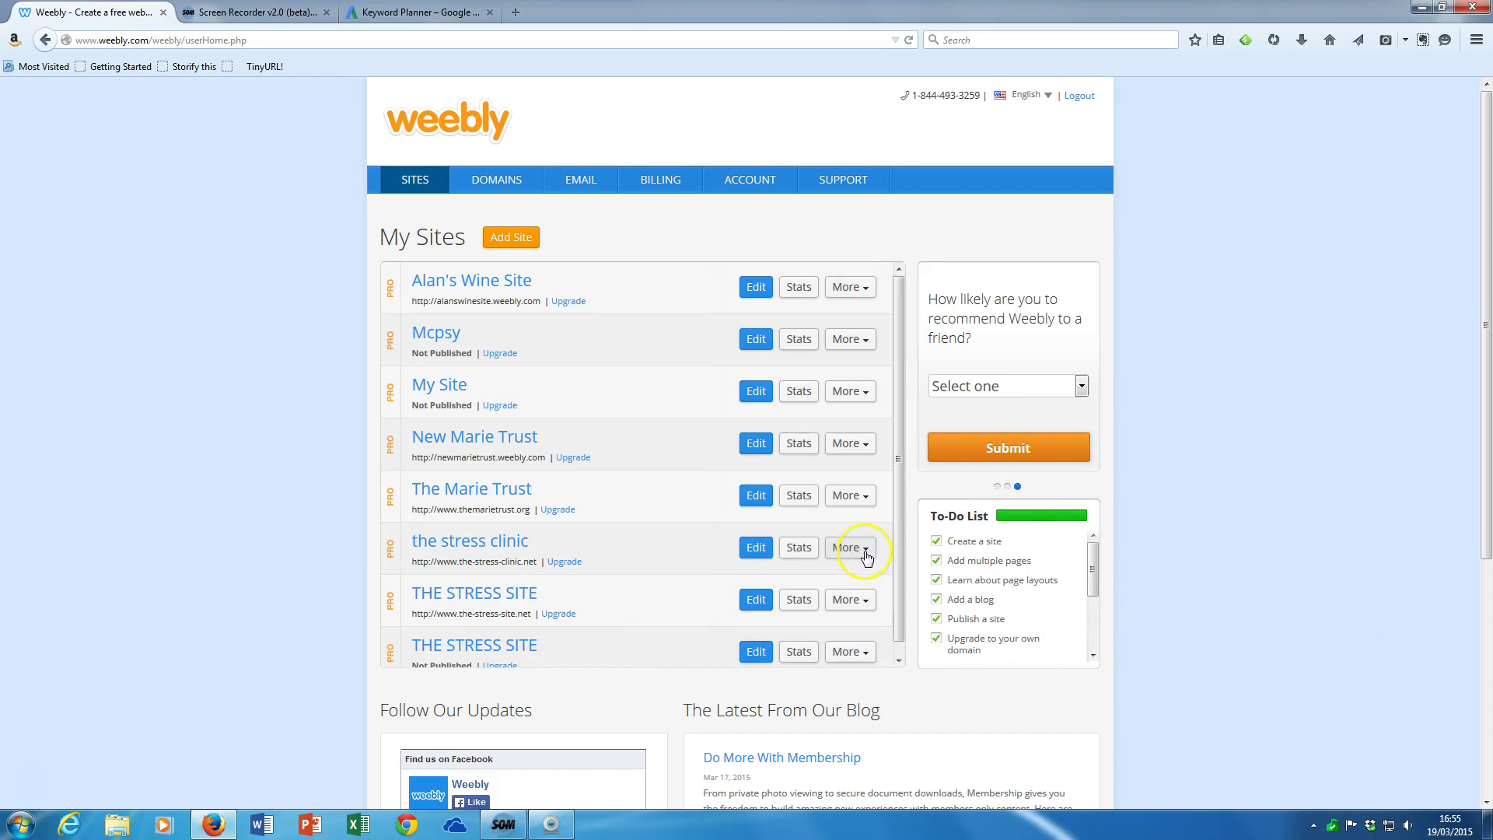
{"action": "left_click", "coordinate": [864, 604]}
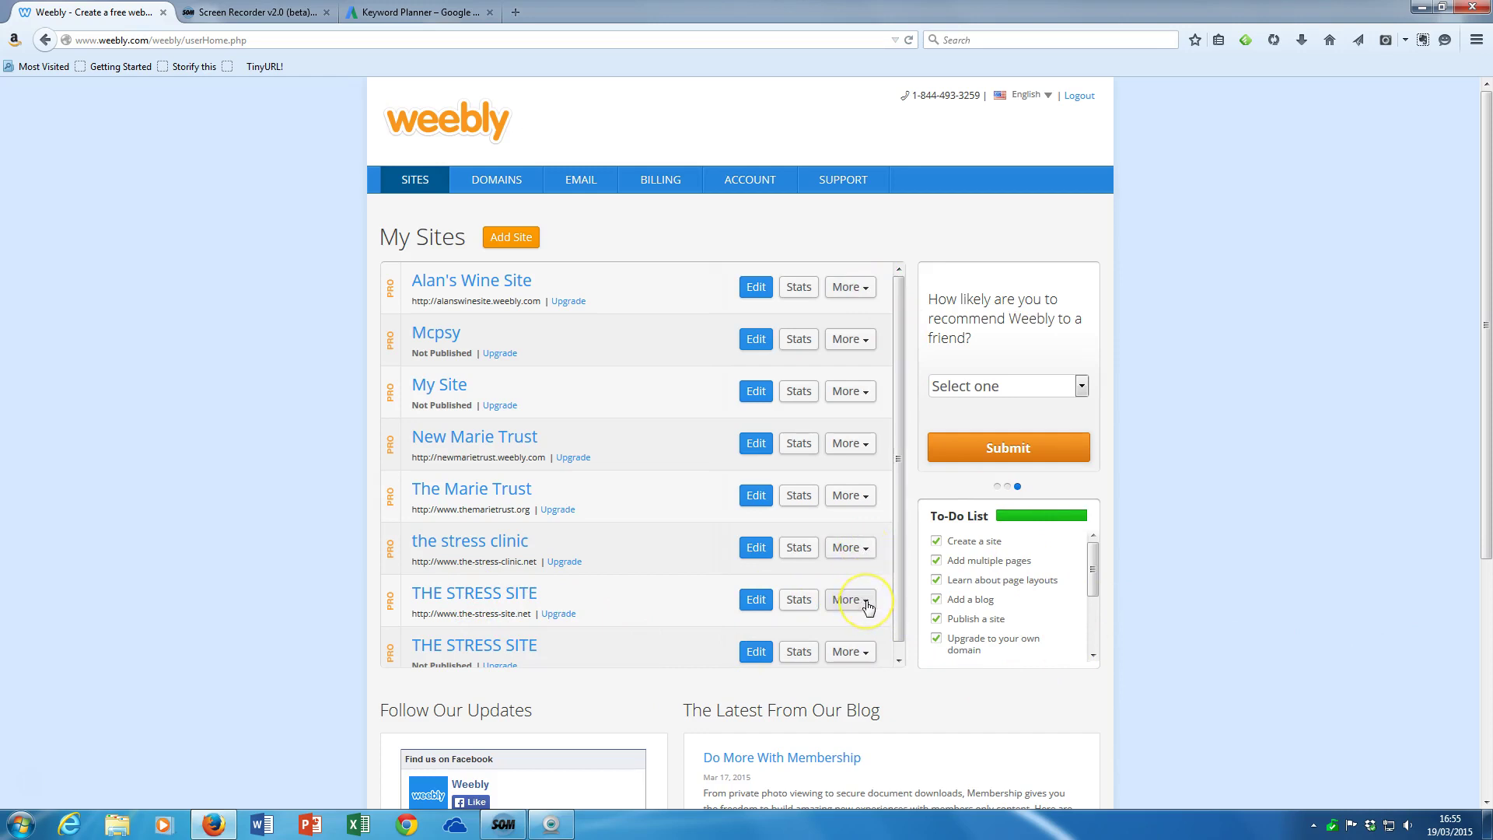
{"action": "left_click", "coordinate": [868, 605]}
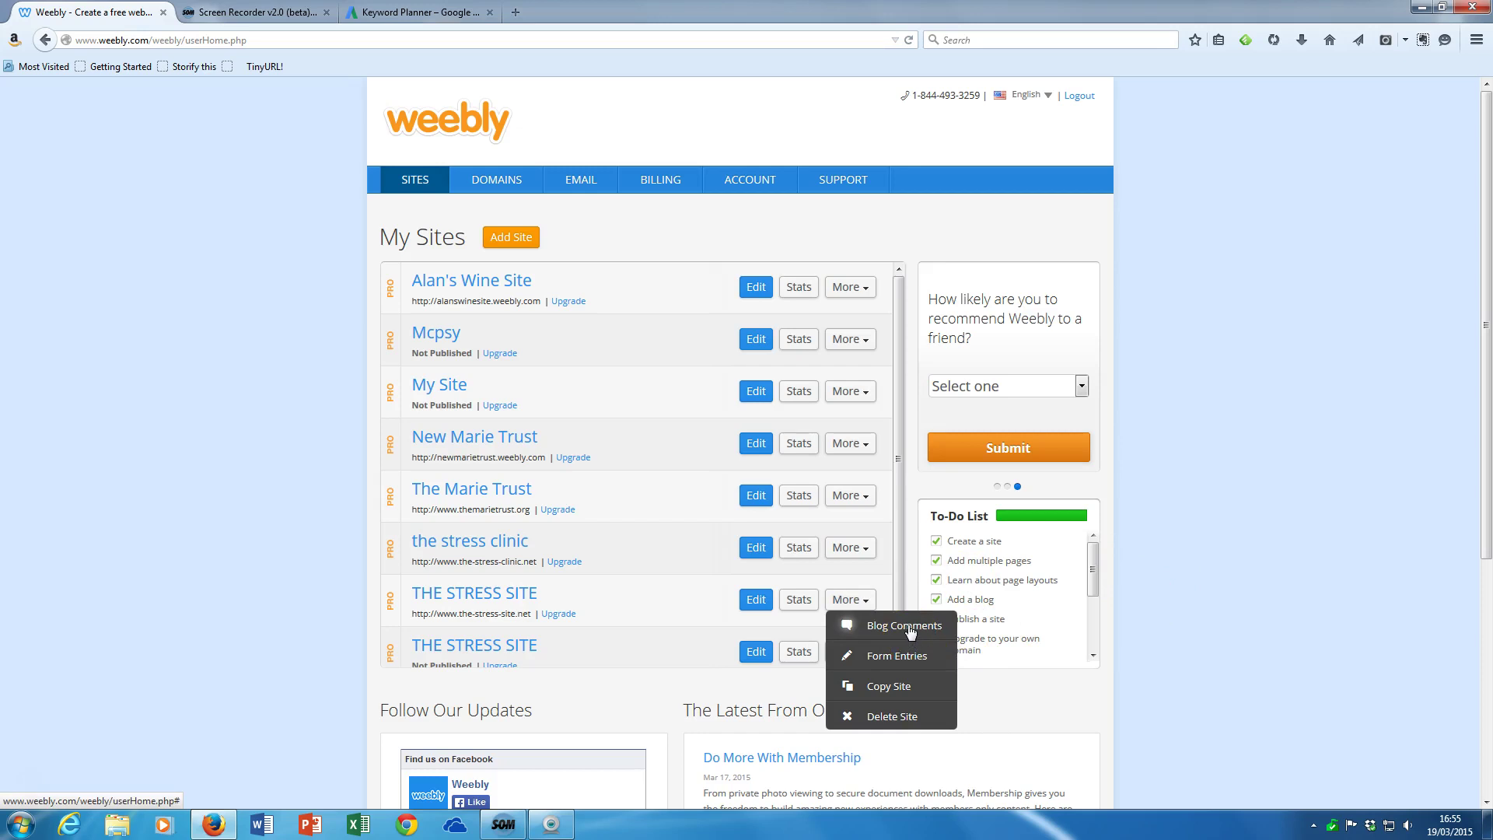
{"action": "left_click", "coordinate": [912, 656]}
{"action": "left_click", "coordinate": [899, 688]}
{"action": "left_click", "coordinate": [903, 692]}
{"action": "left_click", "coordinate": [886, 696]}
{"action": "left_click", "coordinate": [891, 692]}
{"action": "left_click", "coordinate": [593, 567]}
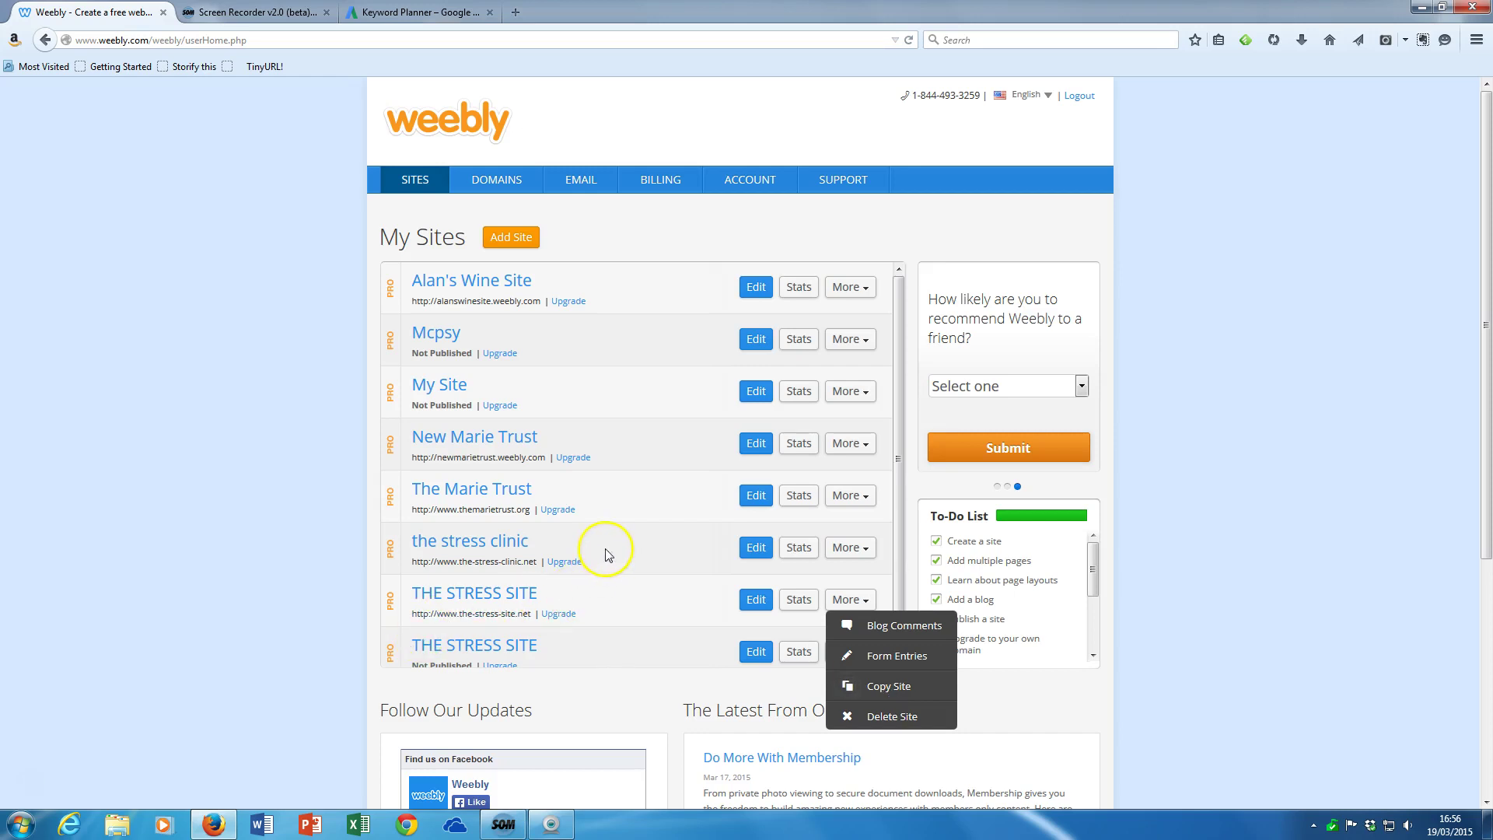
{"action": "left_click", "coordinate": [888, 690]}
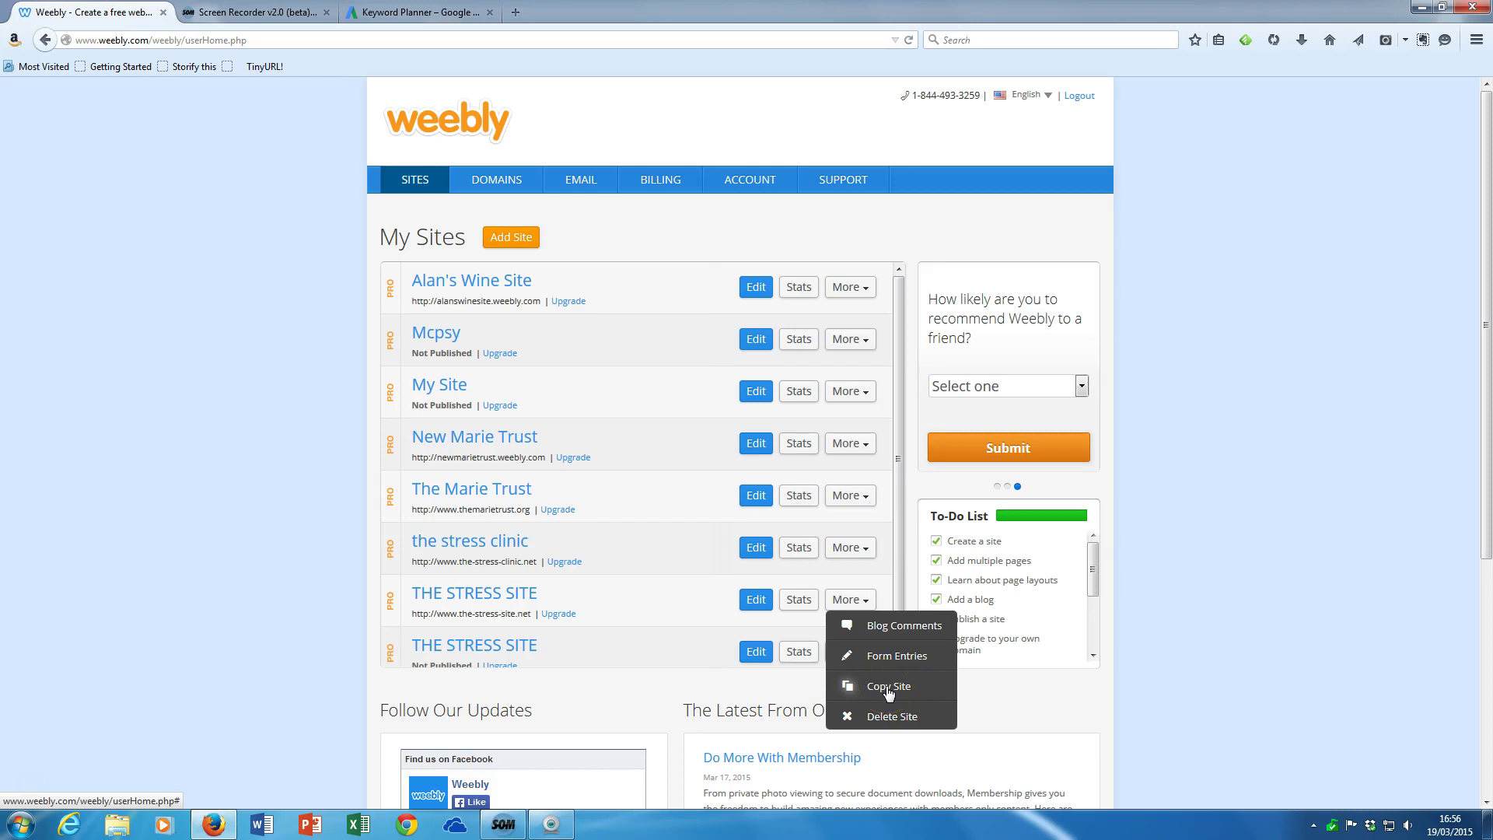
{"action": "left_click", "coordinate": [898, 687]}
{"action": "left_click", "coordinate": [884, 692]}
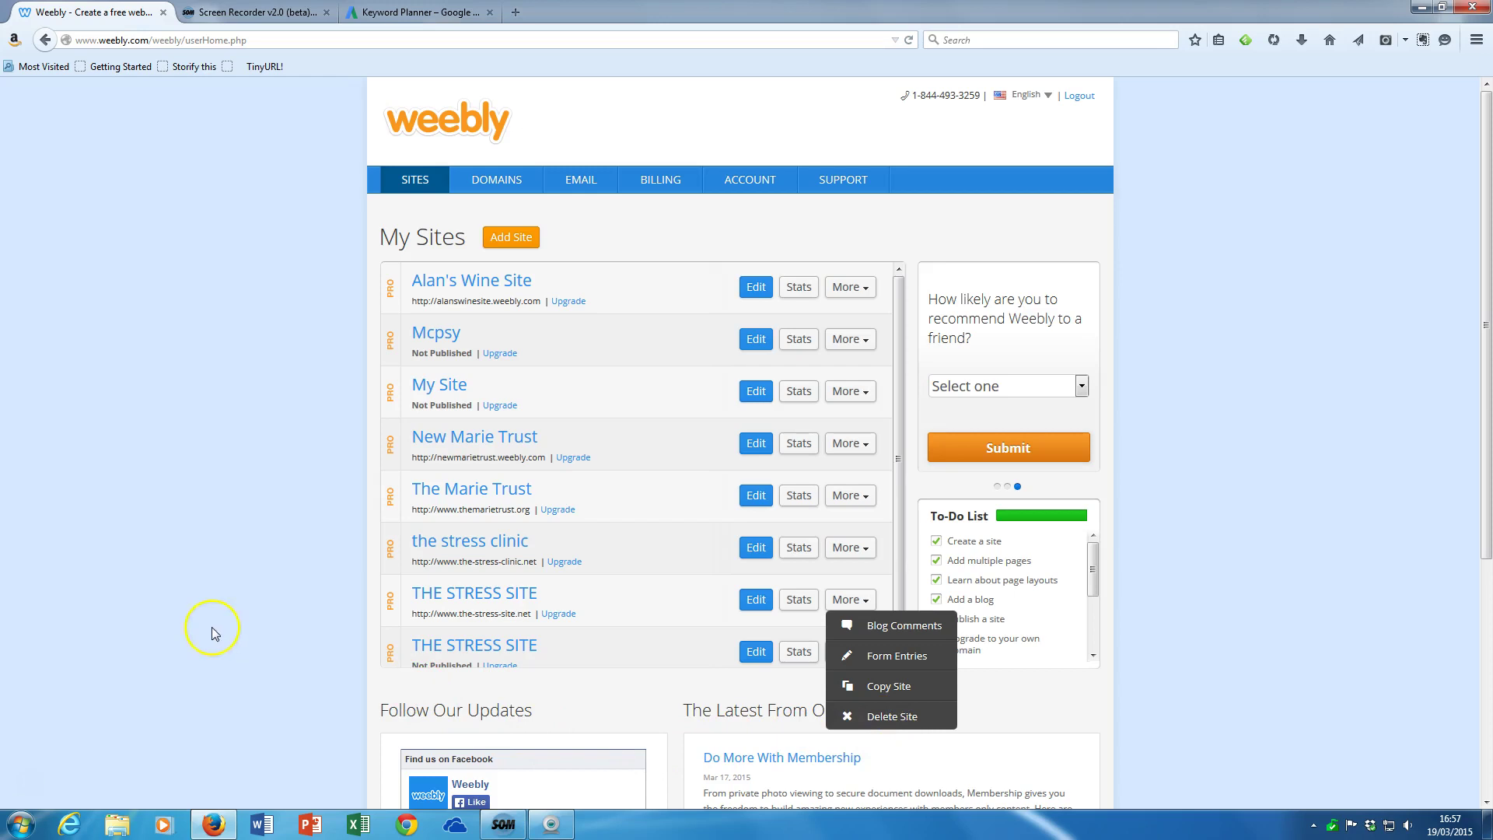
{"action": "left_click", "coordinate": [137, 349]}
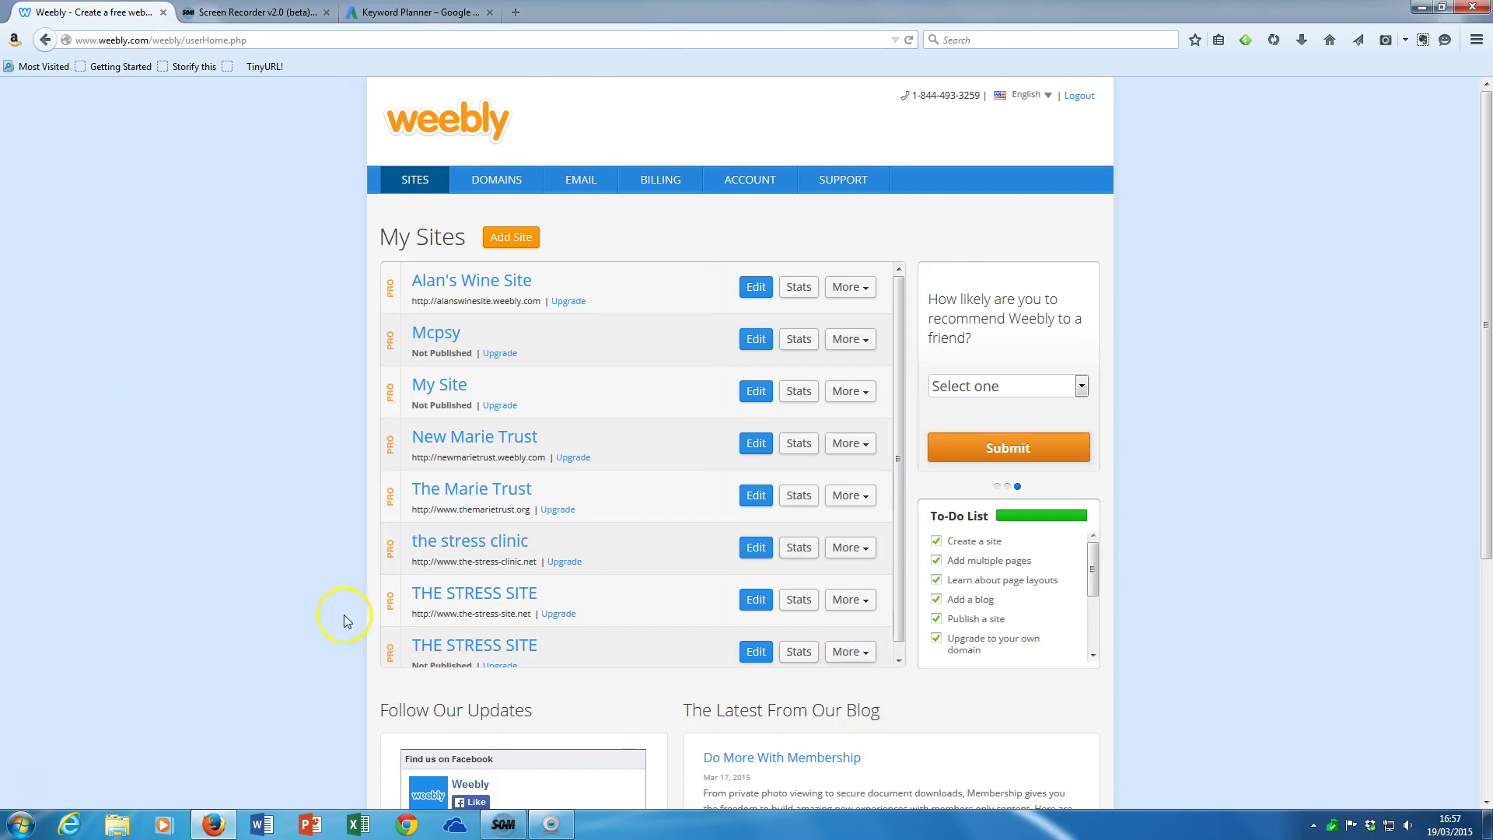